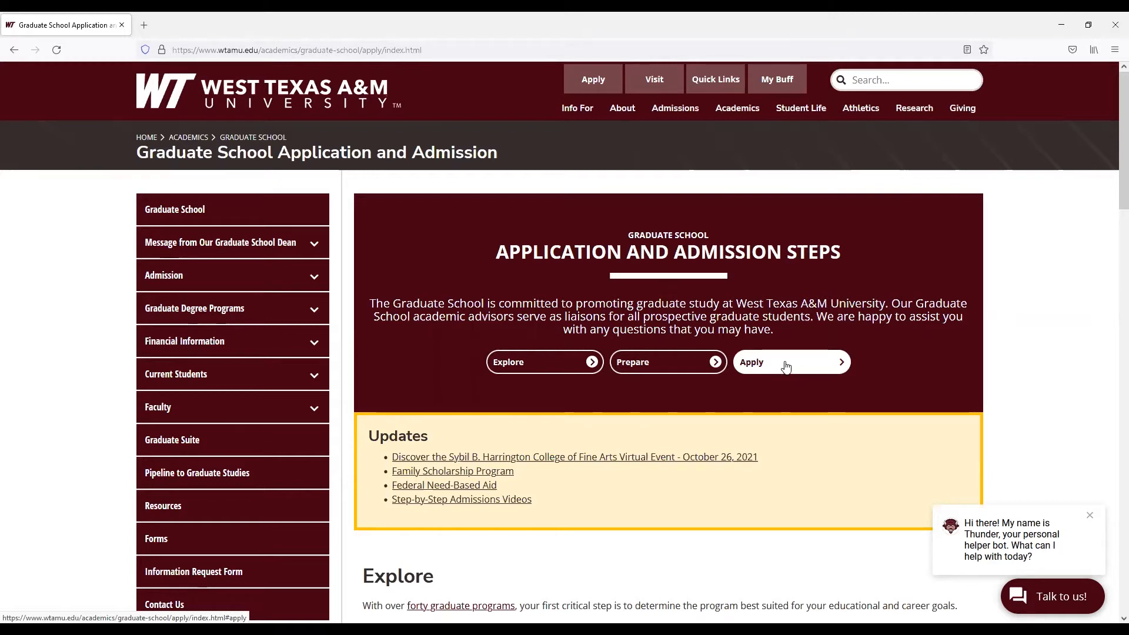
Open the WTAMU Applicant Portal from the Apply section of the Graduate School page
click(799, 363)
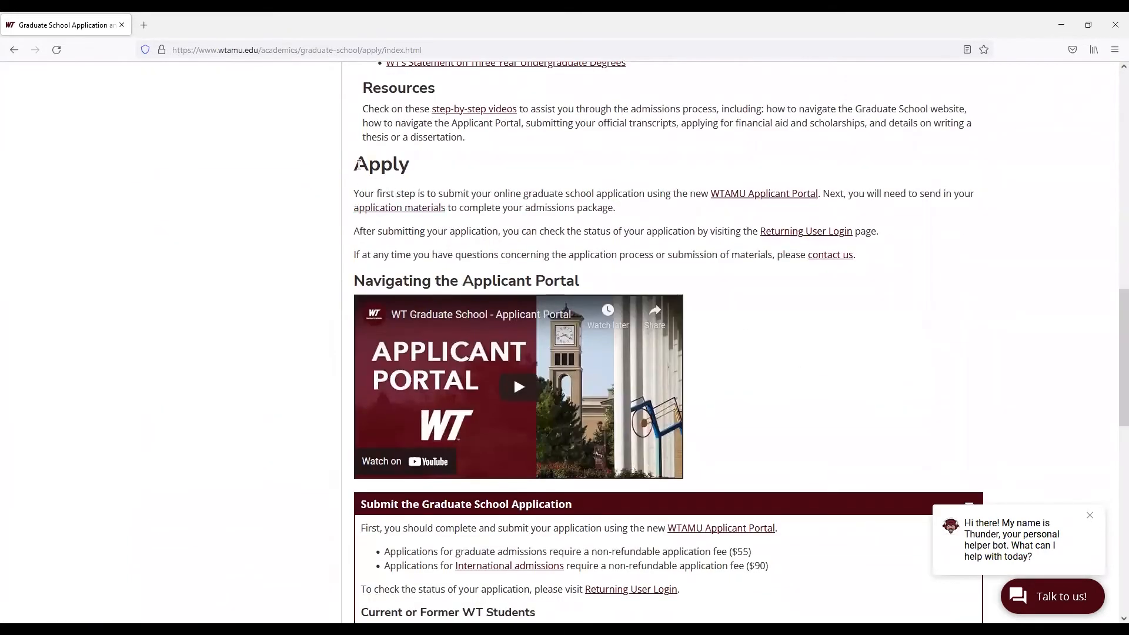
scroll(785, 320, down, 1)
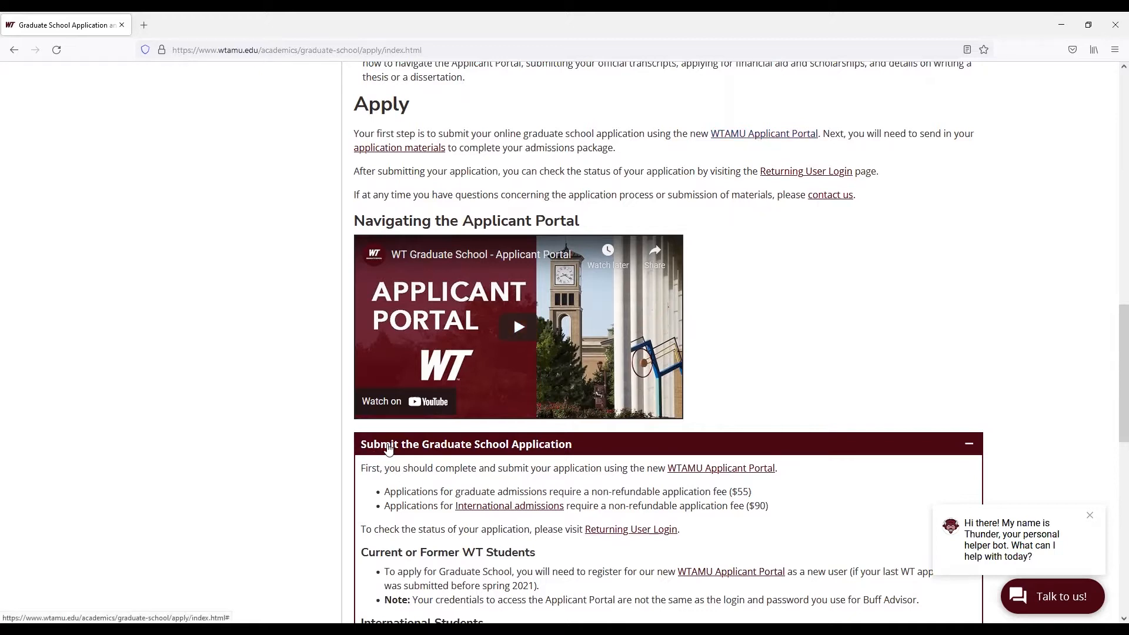
click(677, 465)
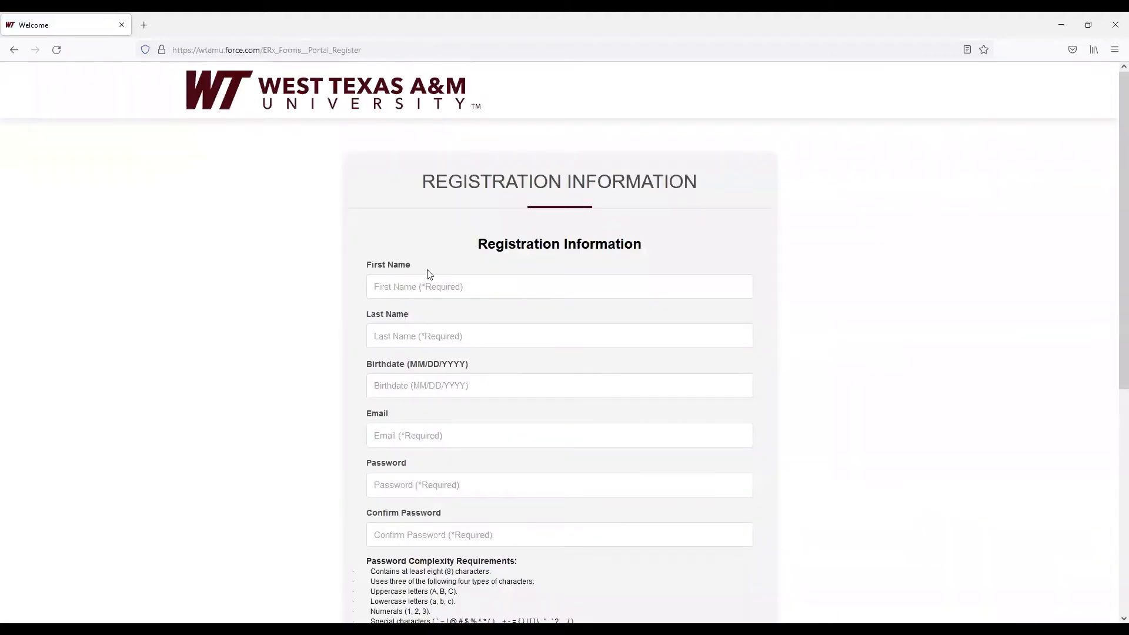
Enter the applicant's first name and last name in the registration form
click(429, 287)
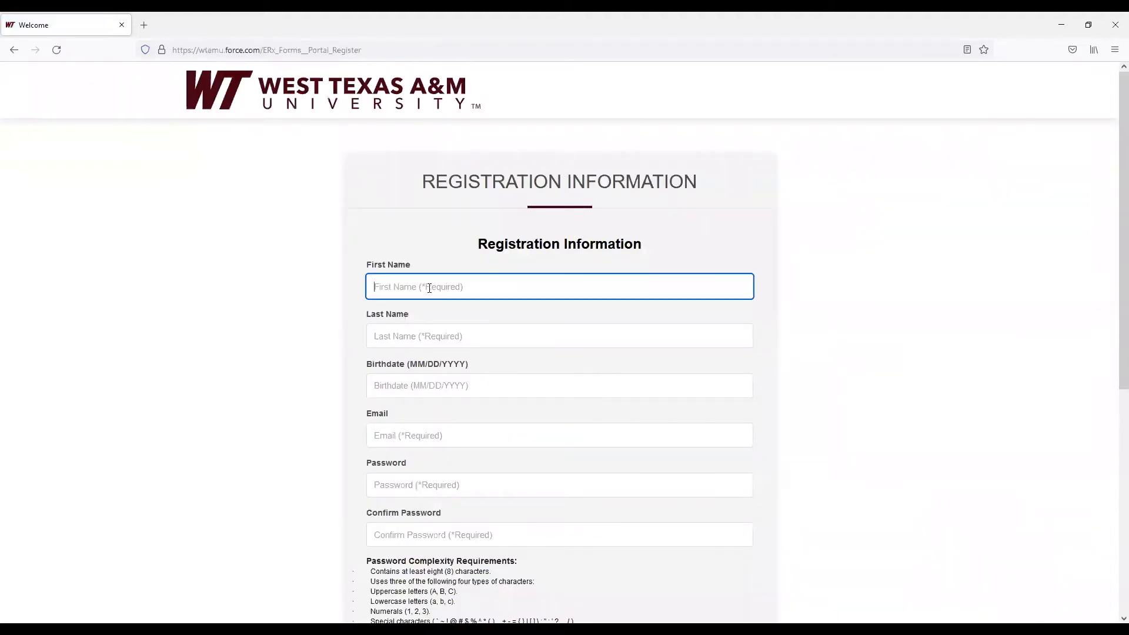
text(Aqu)
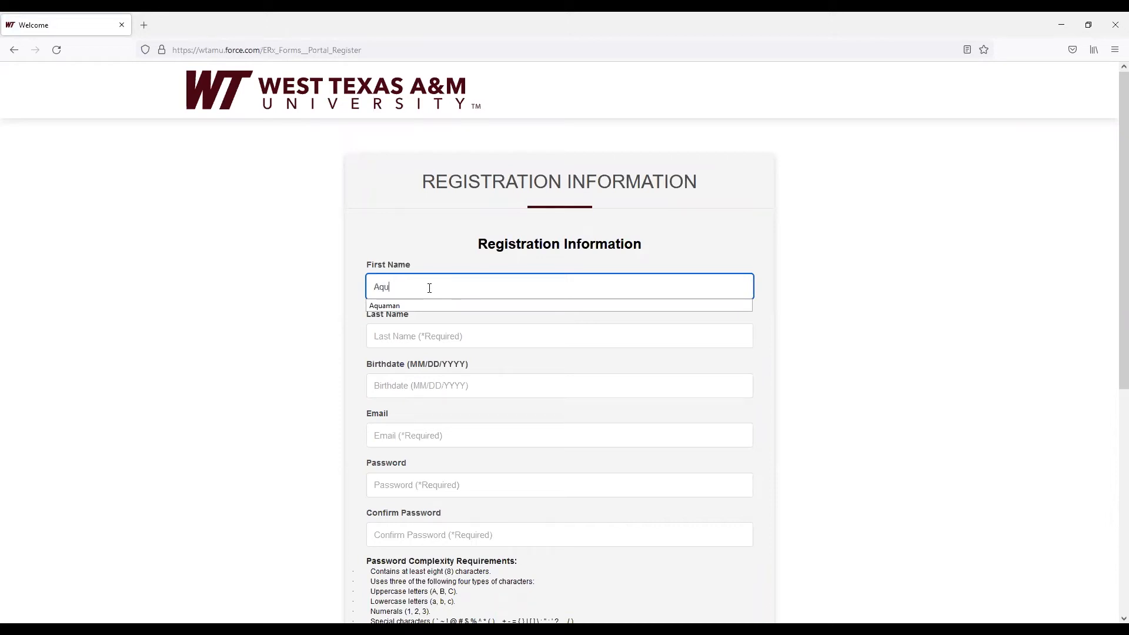
key(Down)
key(Return)
key(Tab)
text(Curry)
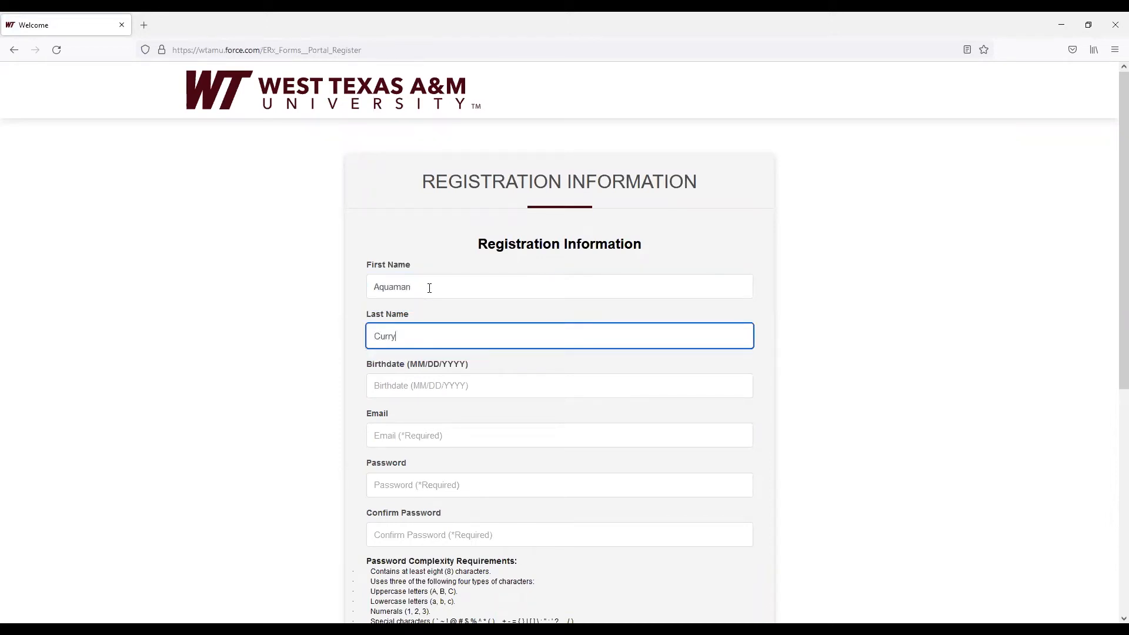
Fill in the applicant's birthdate and e-mail address using the suggested entries
key(Tab)
text(9)
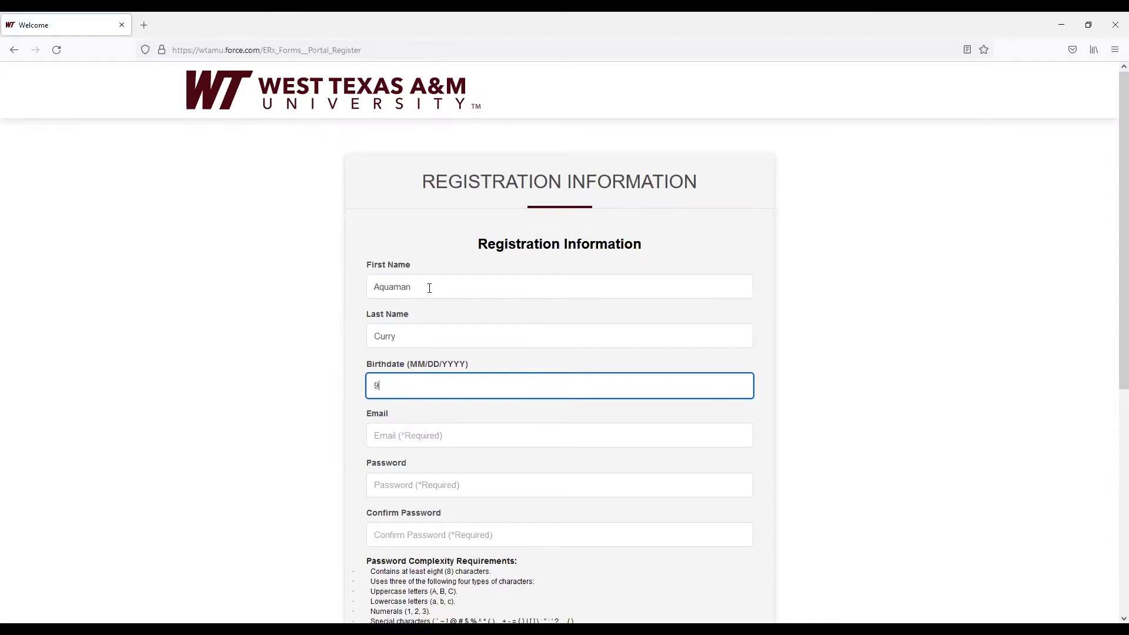
key(Return)
key(Tab)
key(Down)
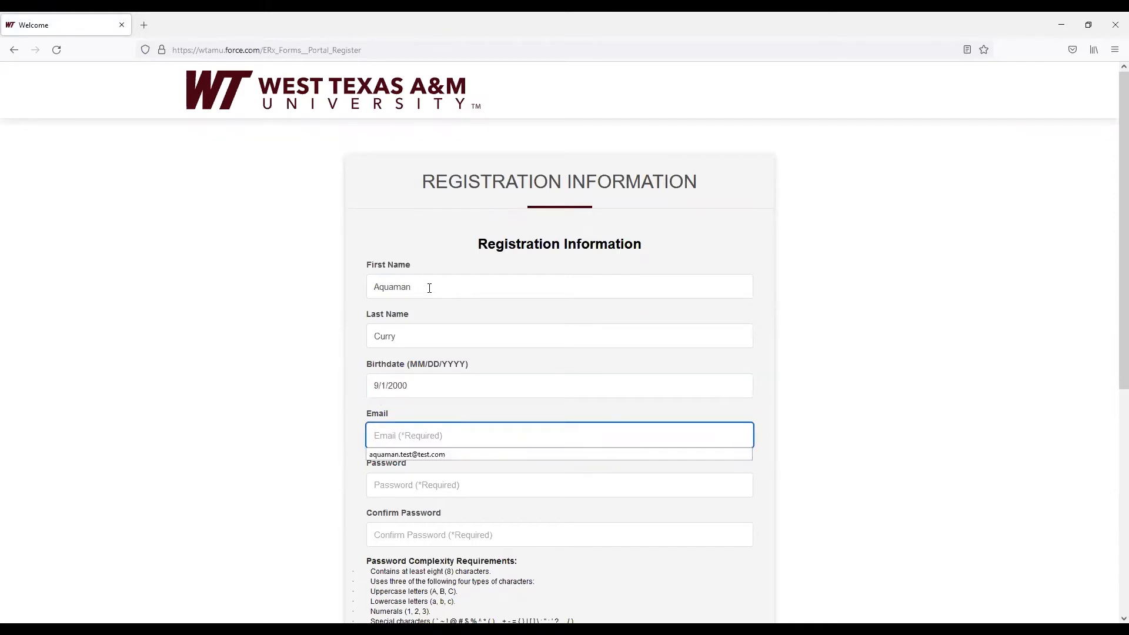
key(Down)
key(Return)
key(Tab)
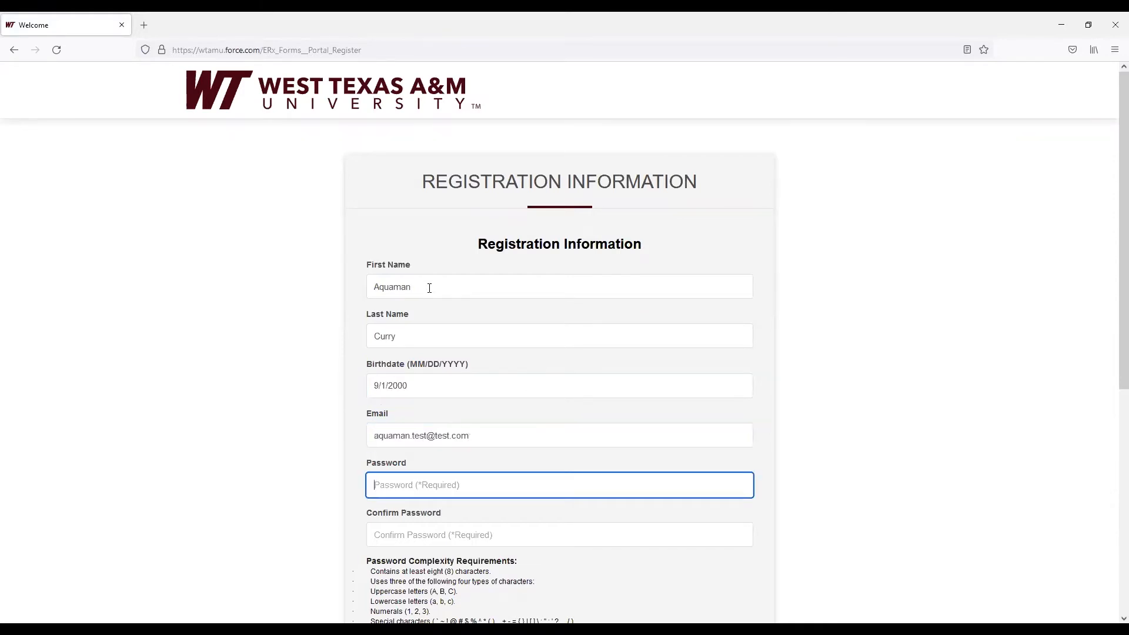
Enter the account password in both password fields and submit the registration
text(Passwor)
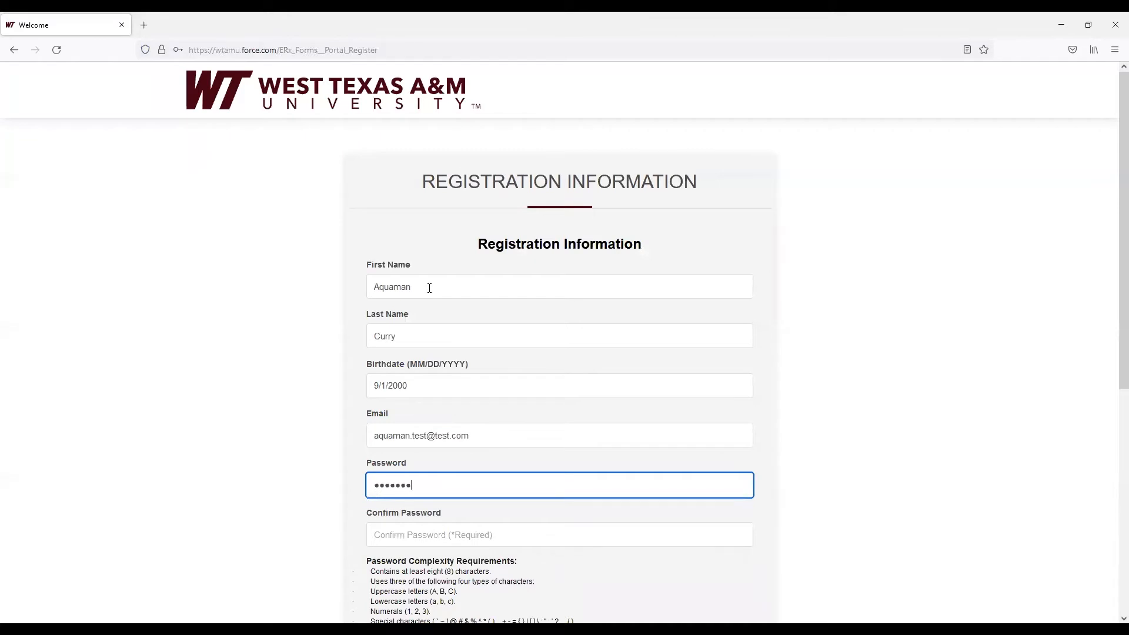
text(d123)
key(Tab)
text(Passwo)
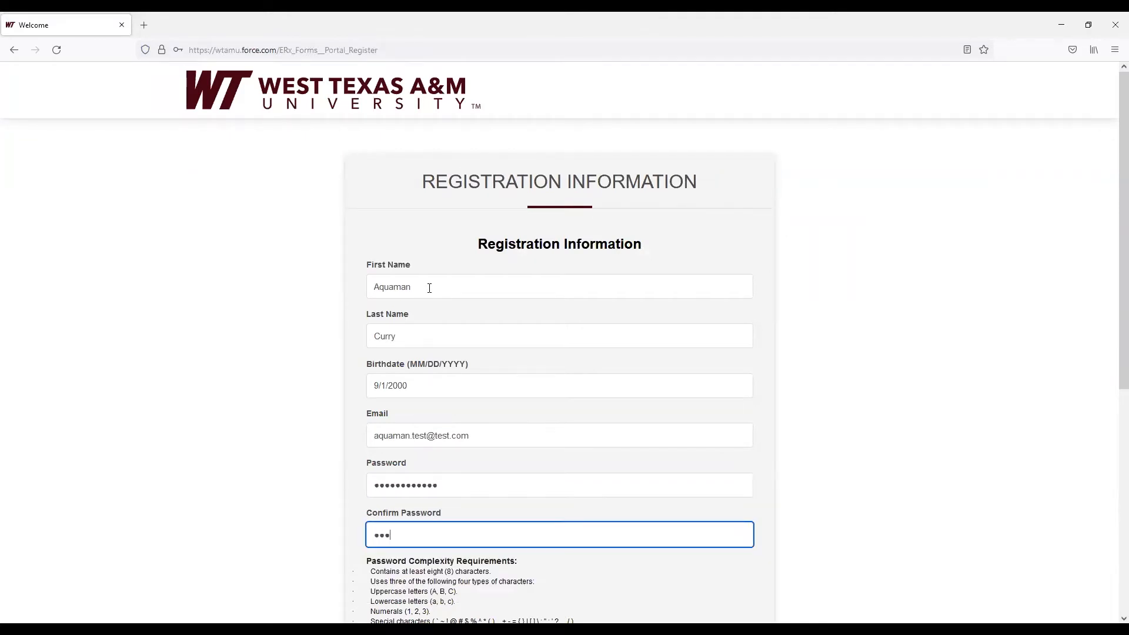
text(rd123)
key(Return)
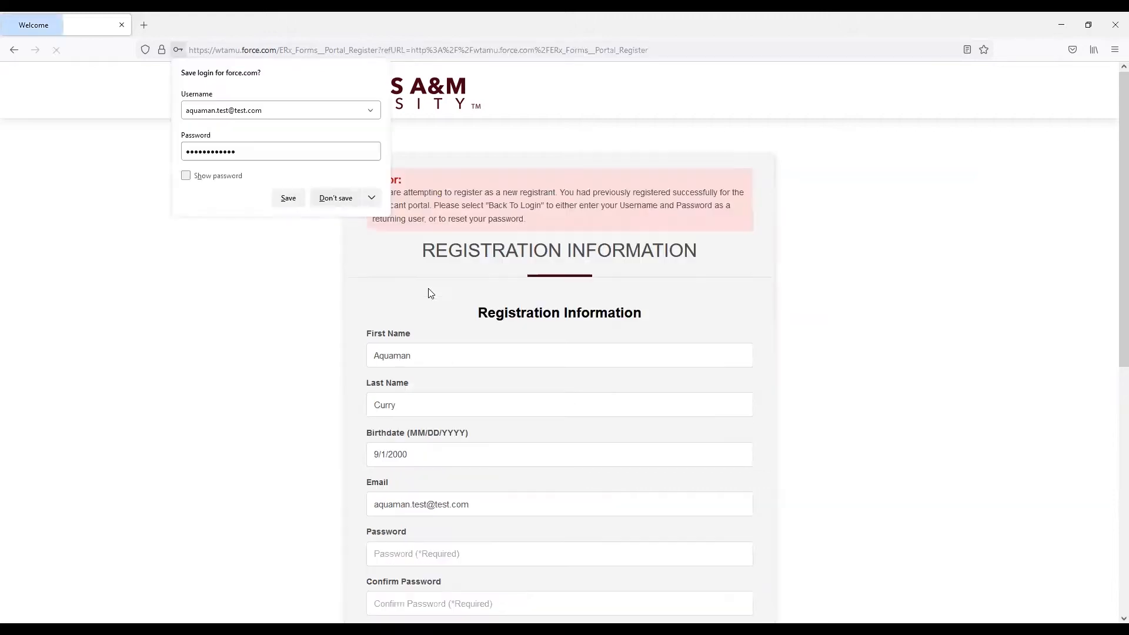
Decline saving the login in the browser and return to the portal's login page
click(371, 198)
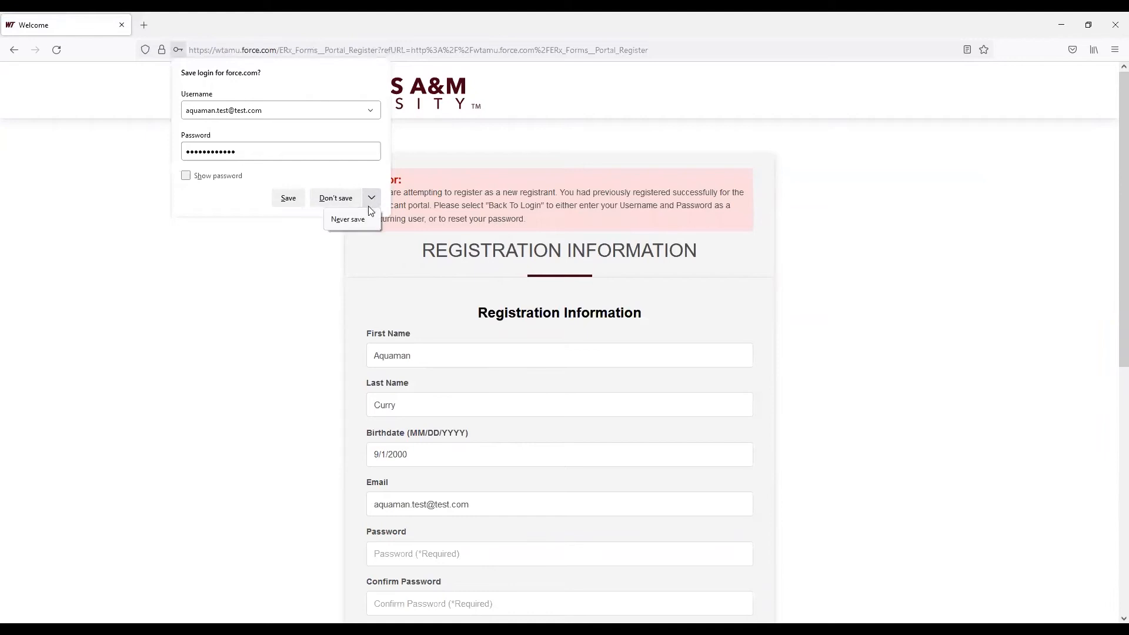
click(371, 219)
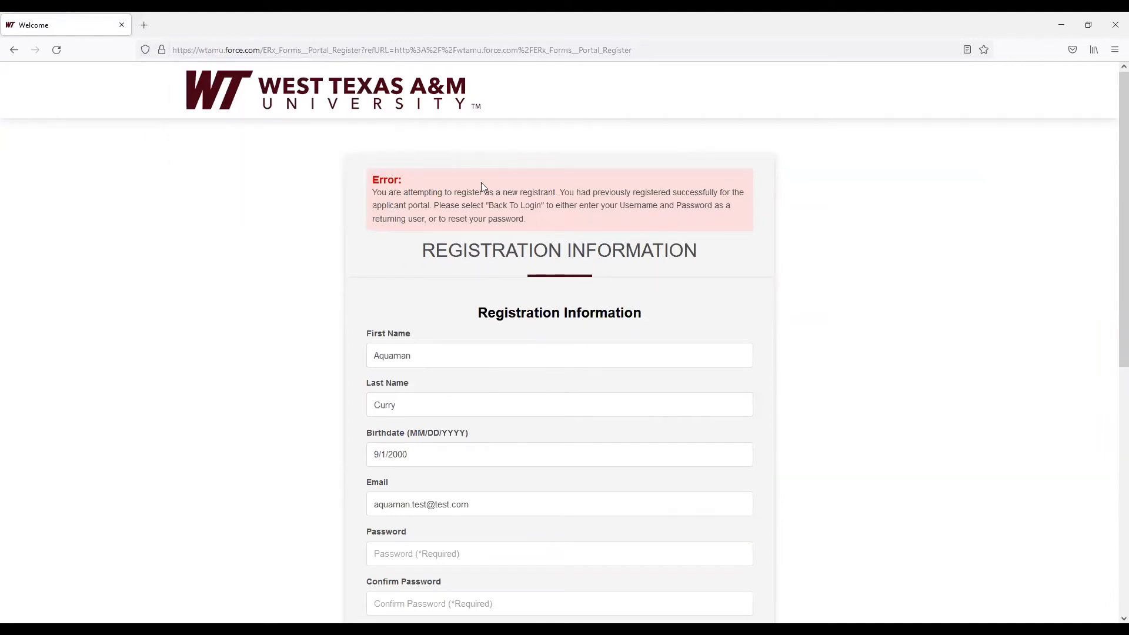
scroll(552, 310, down, 6)
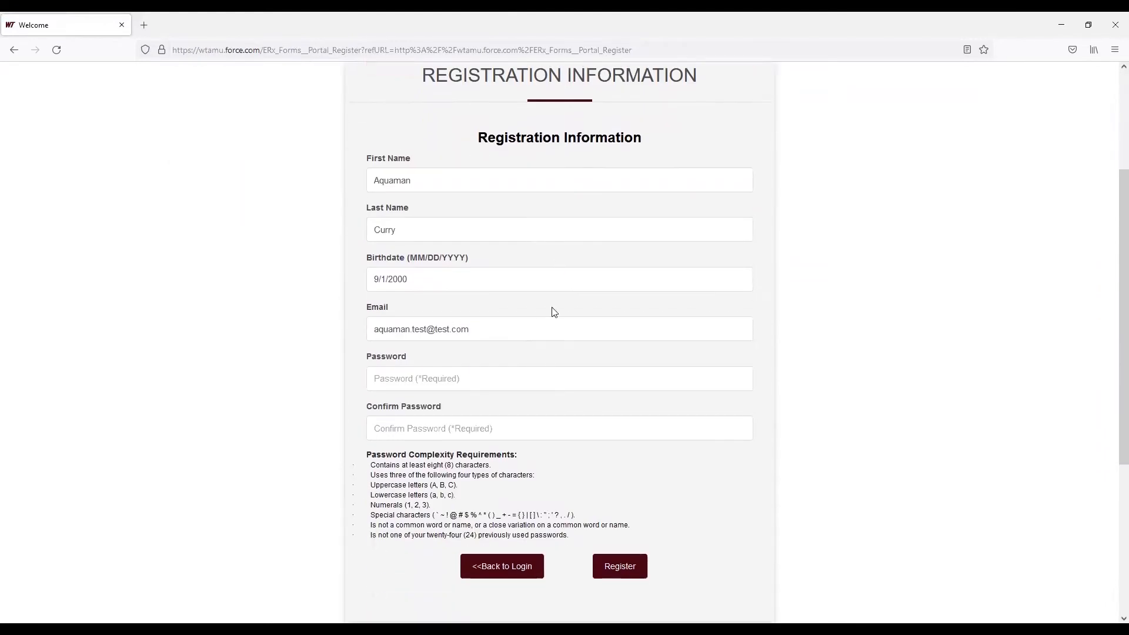
click(498, 390)
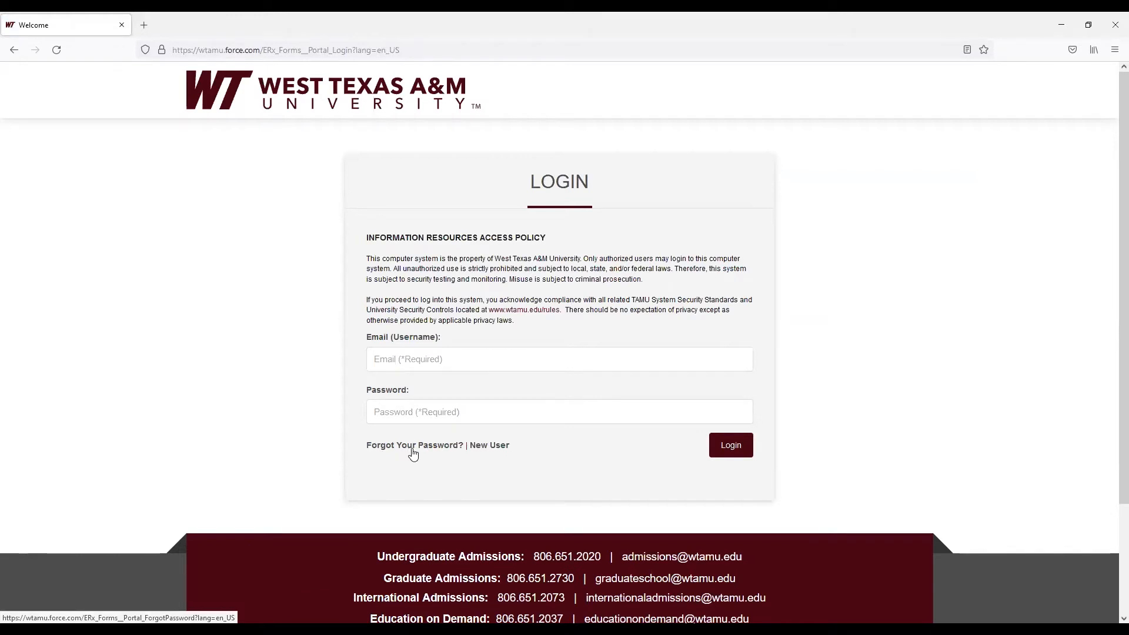
Enter the account e-mail address as the username on the login page
click(419, 363)
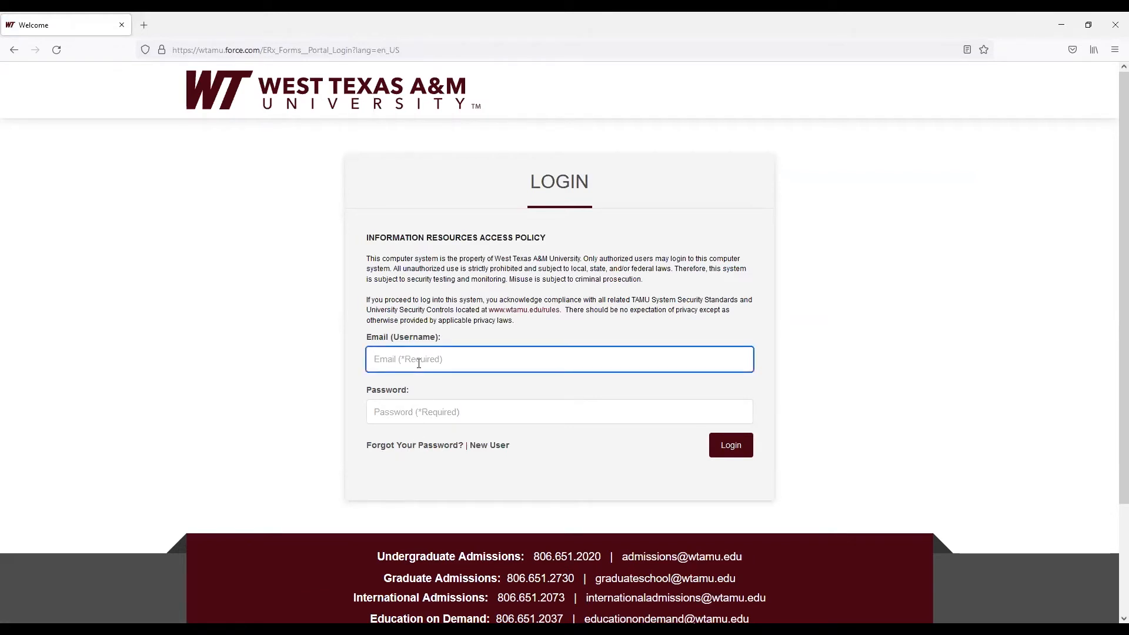
text(aquaman)
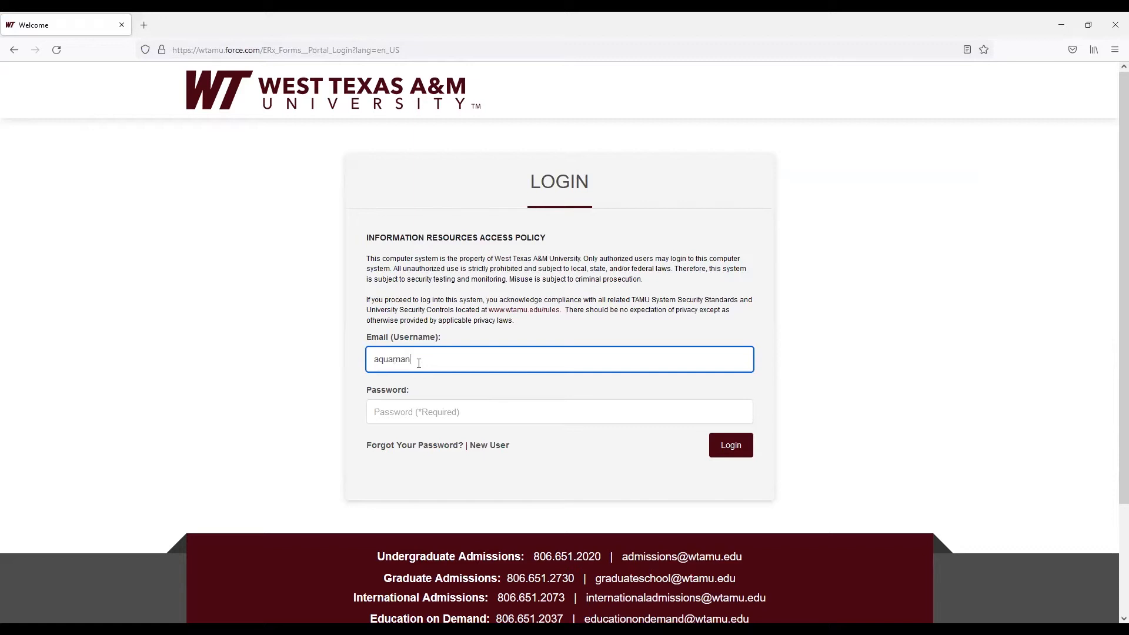
text(.test@test.com)
key(Tab)
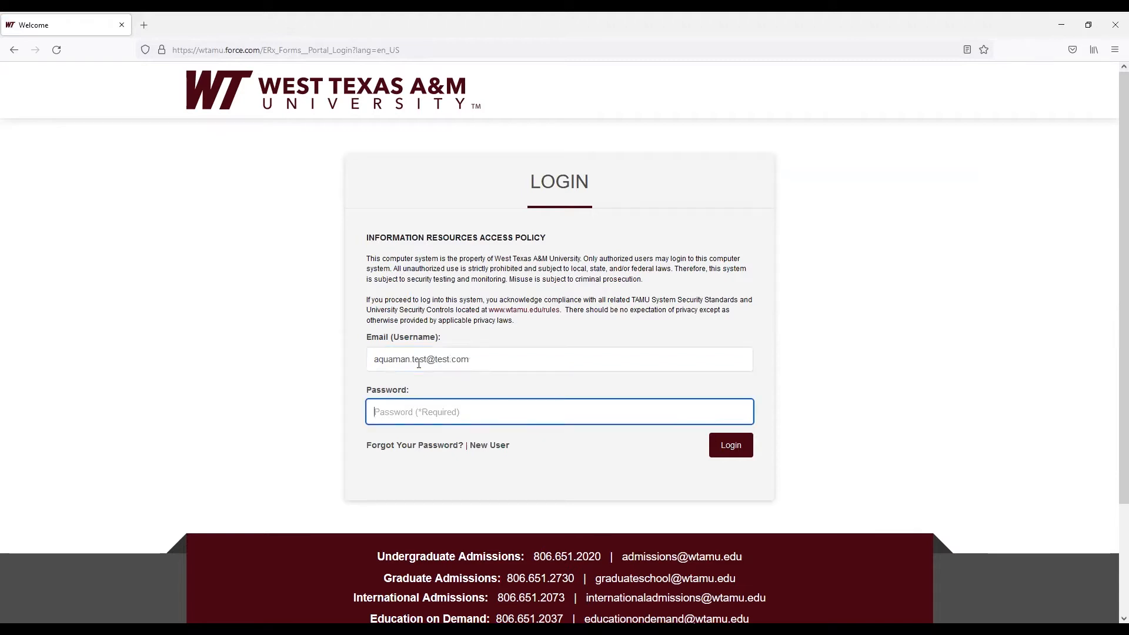
Enter the account password and log in to the applicant portal
text(***********)
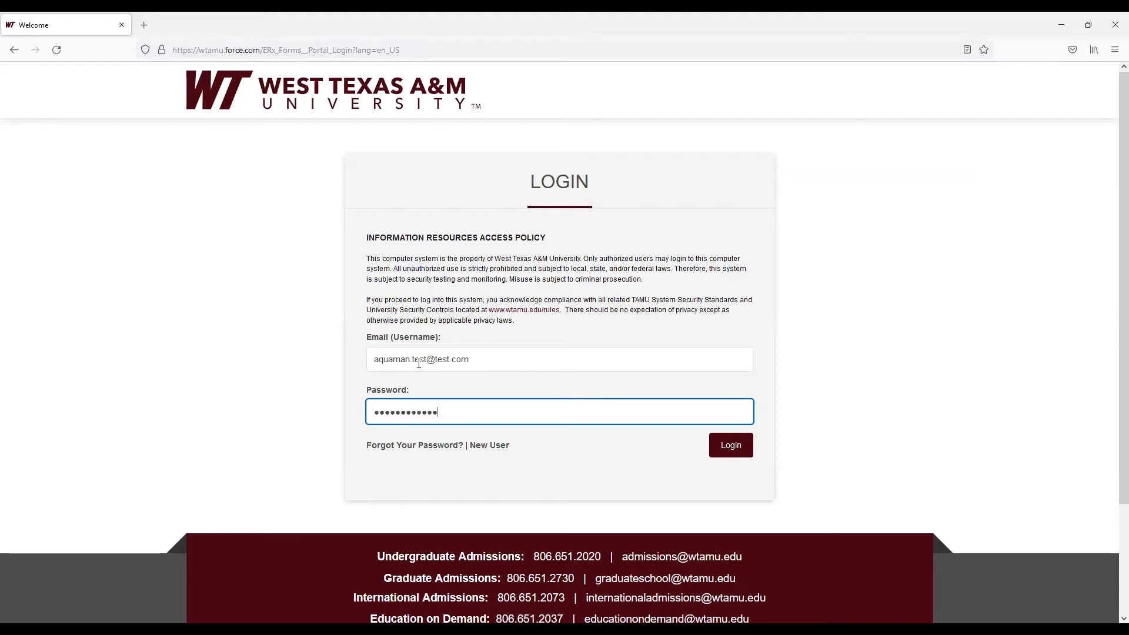
key(Return)
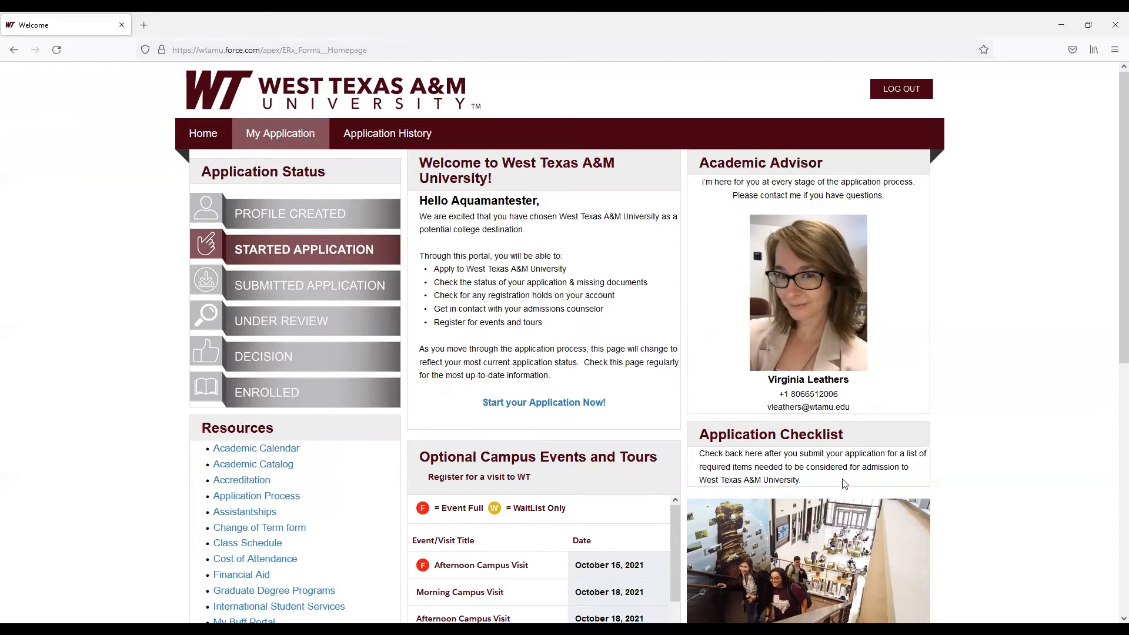
Open the application and save the prefilled My Profile data, continuing to the next section
click(382, 189)
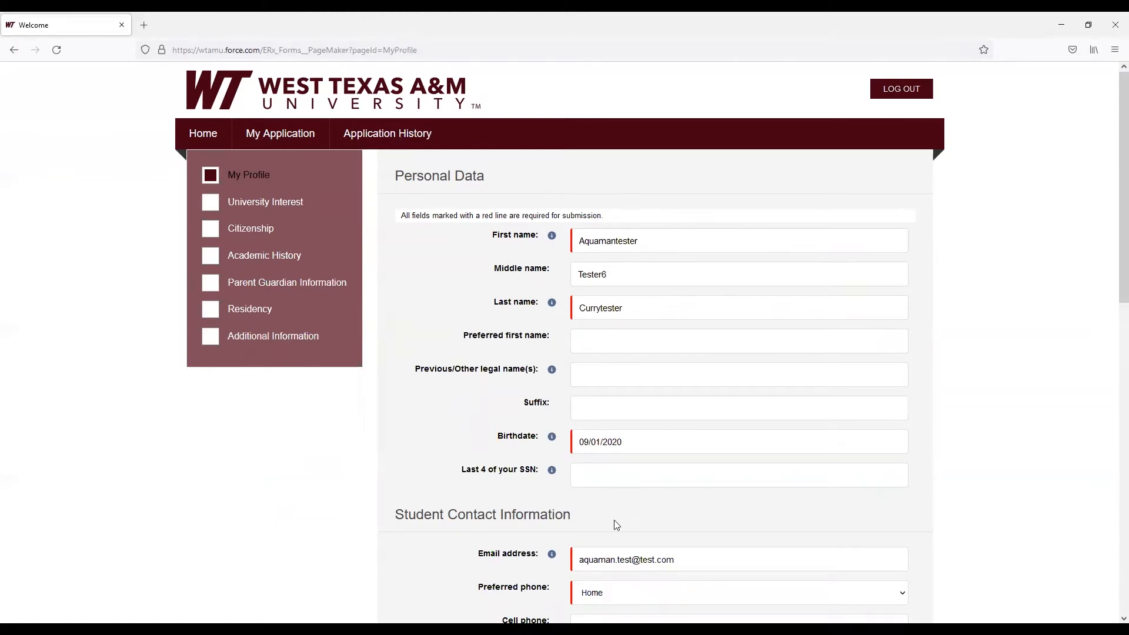
scroll(614, 520, down, 1)
scroll(614, 519, down, 3)
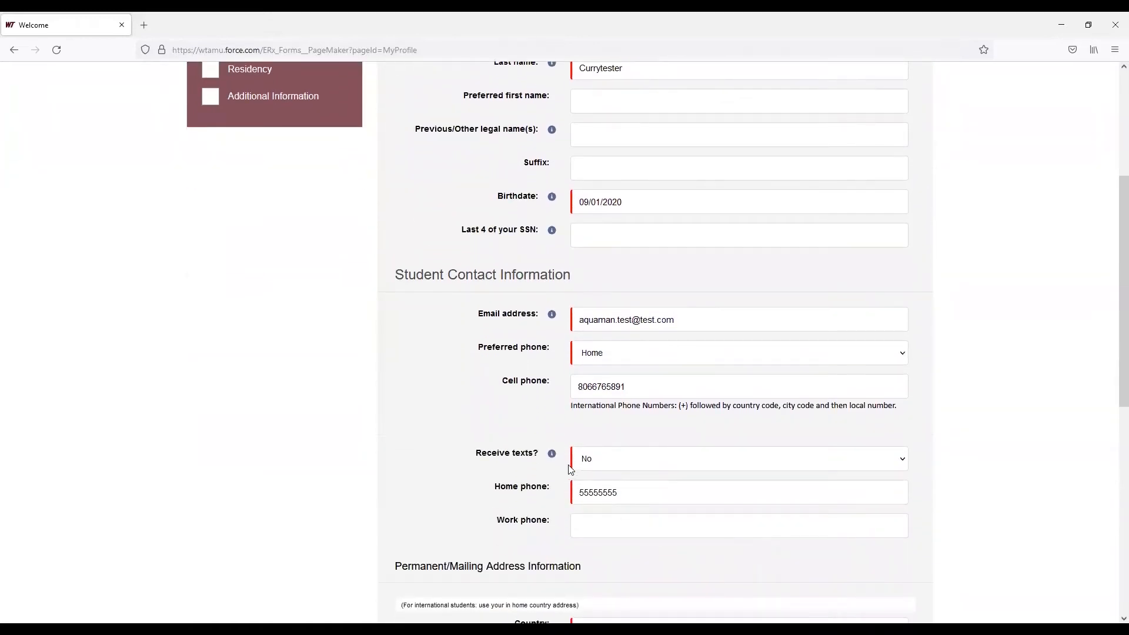
scroll(637, 474, down, 2)
scroll(637, 475, down, 5)
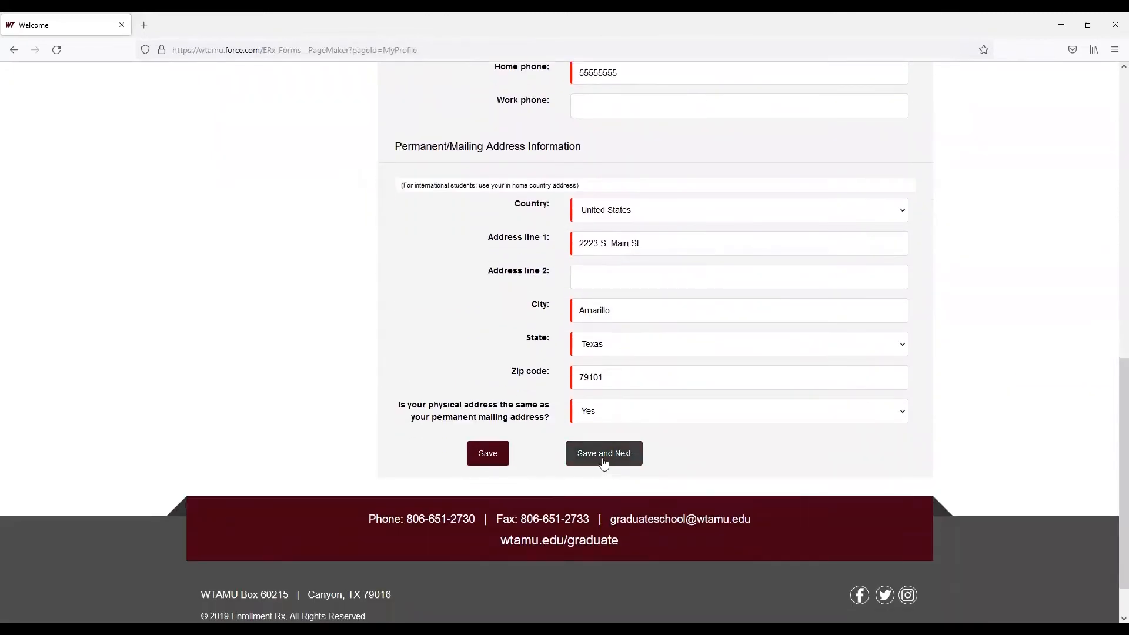
click(601, 453)
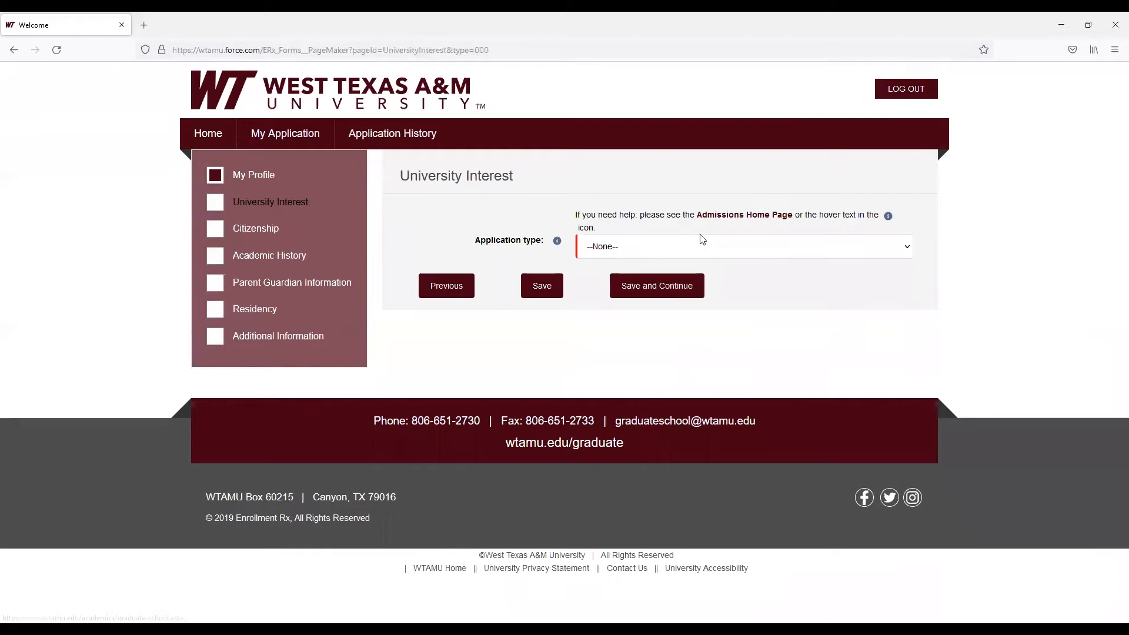
Set the application type to Graduate and the student type to Graduate Degree-Seeking (Masters and/or Doctoral)
click(633, 253)
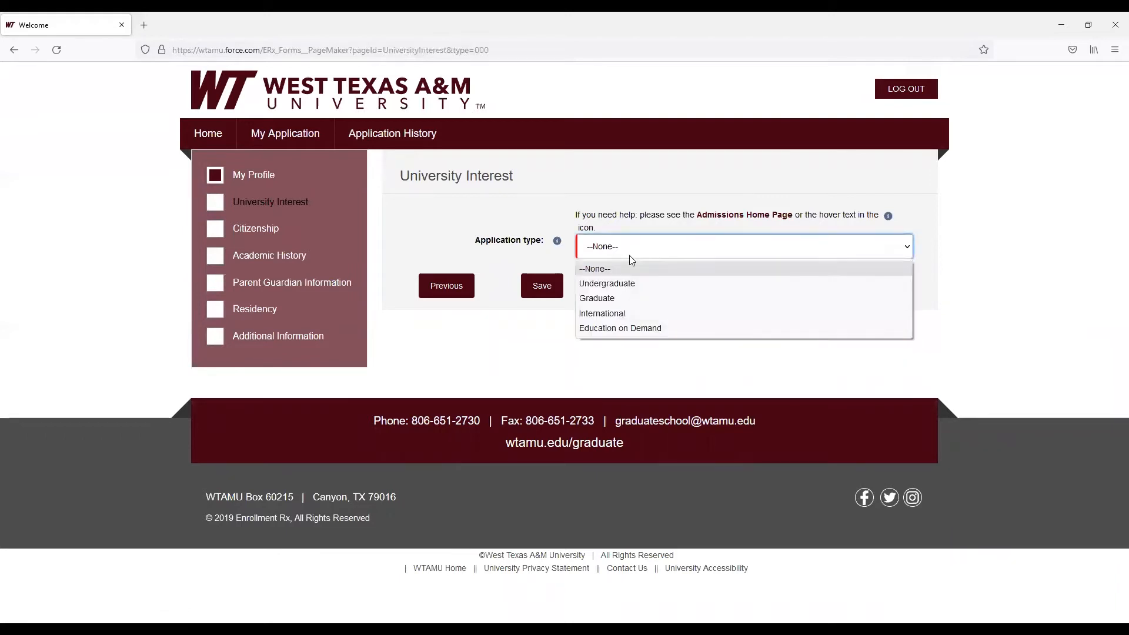
click(625, 298)
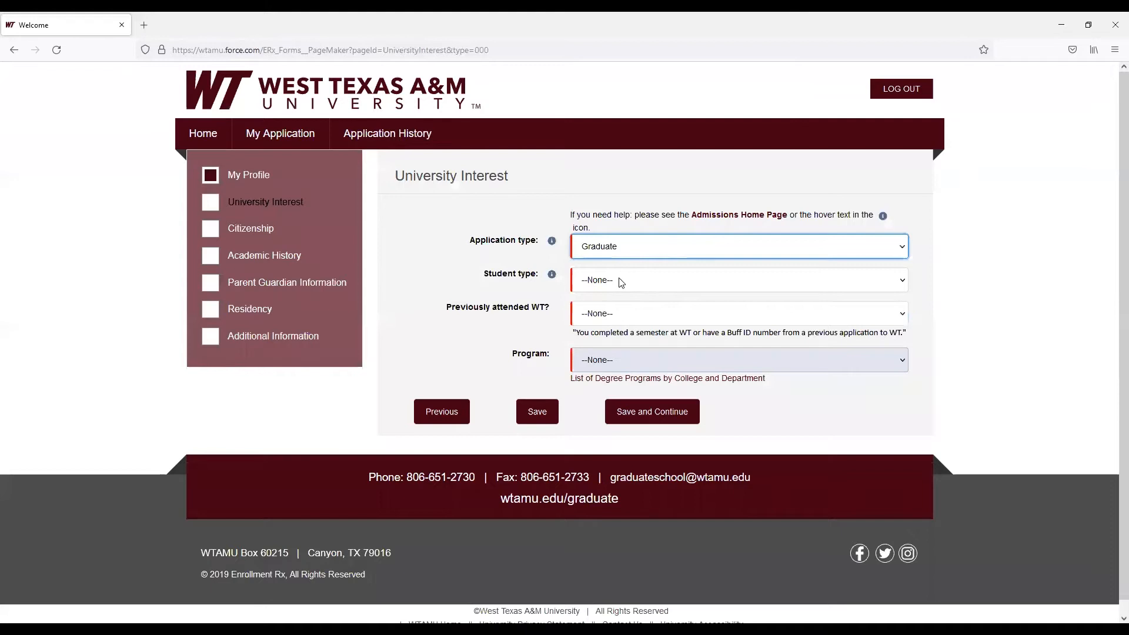
click(621, 283)
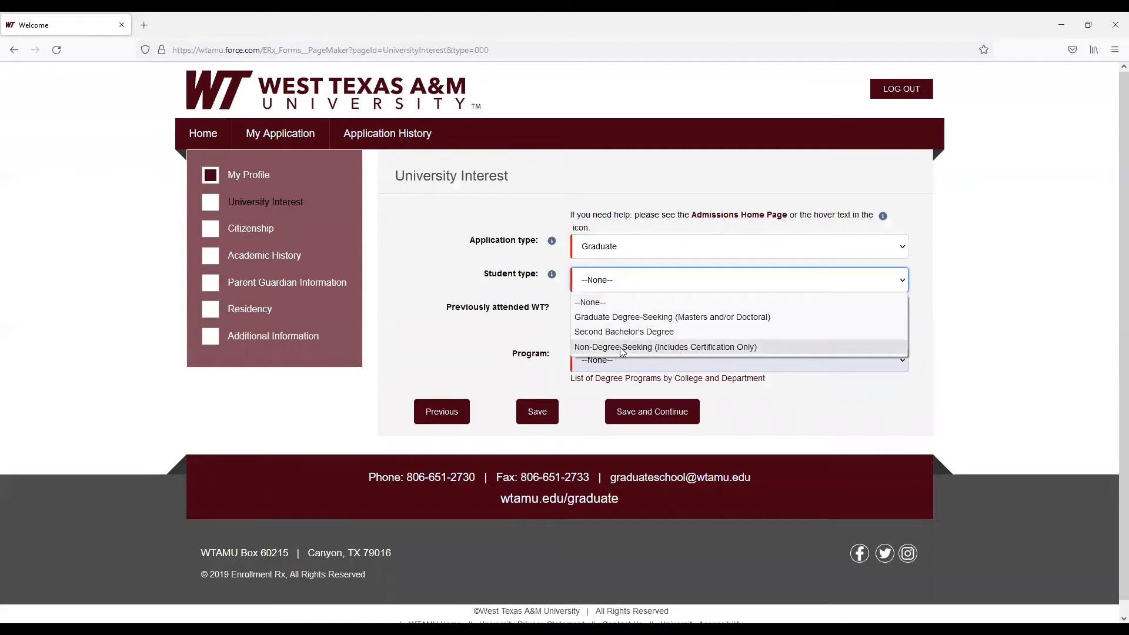
click(611, 318)
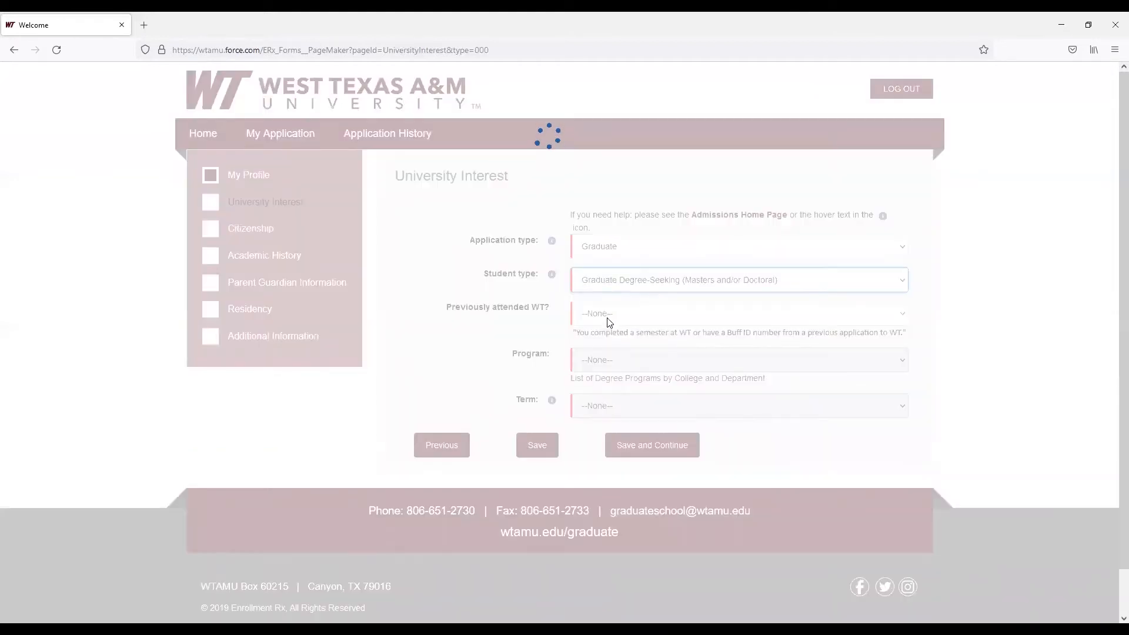
Answer No to previously attending WT and choose Communication (MA) as the program
click(609, 320)
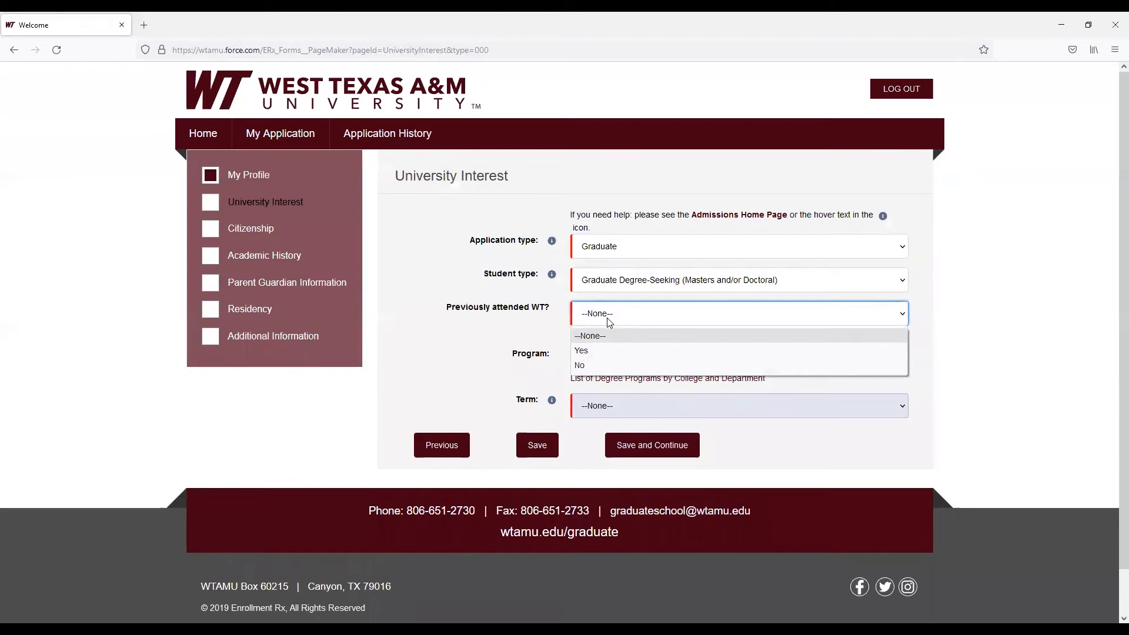
click(596, 362)
click(597, 362)
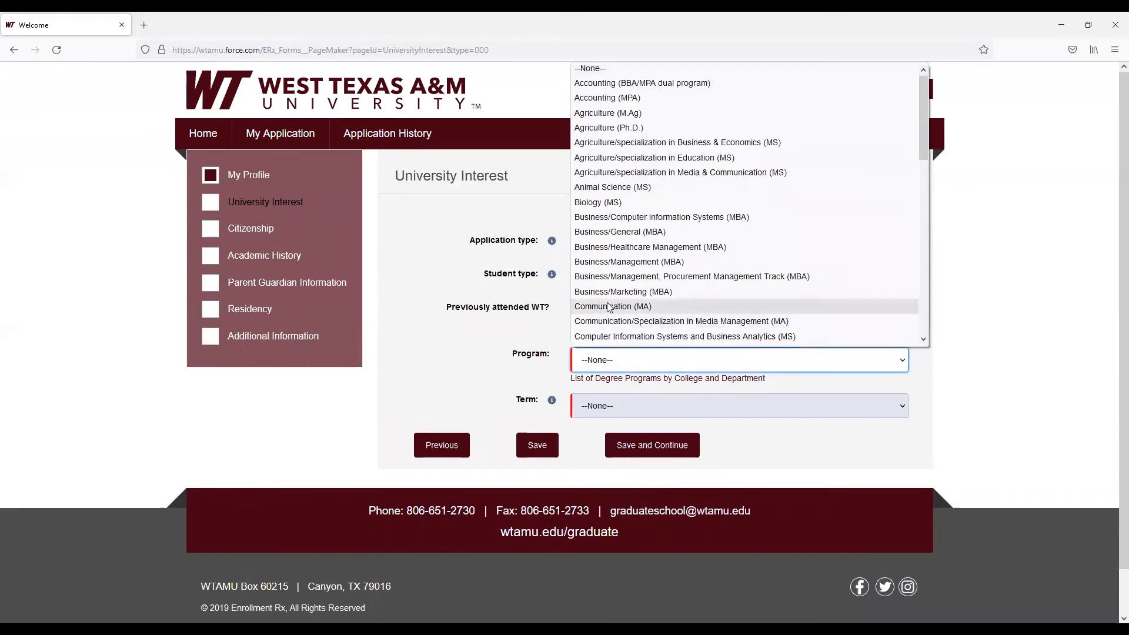
click(608, 310)
Choose Fall 2022 as the term and save the University Interest section to continue
click(600, 405)
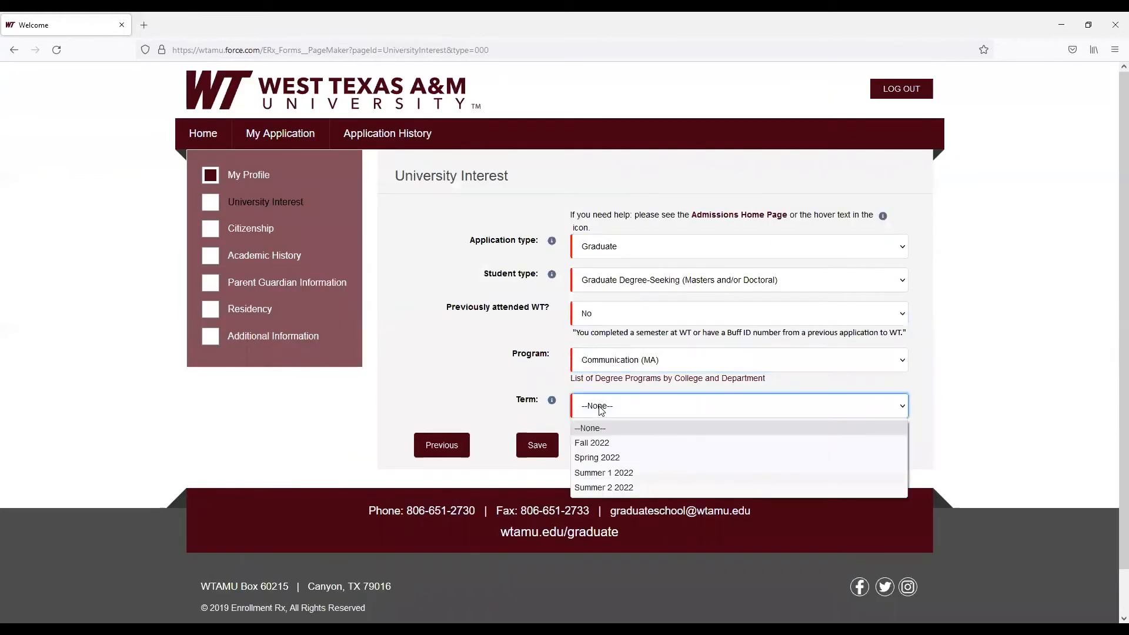
click(609, 445)
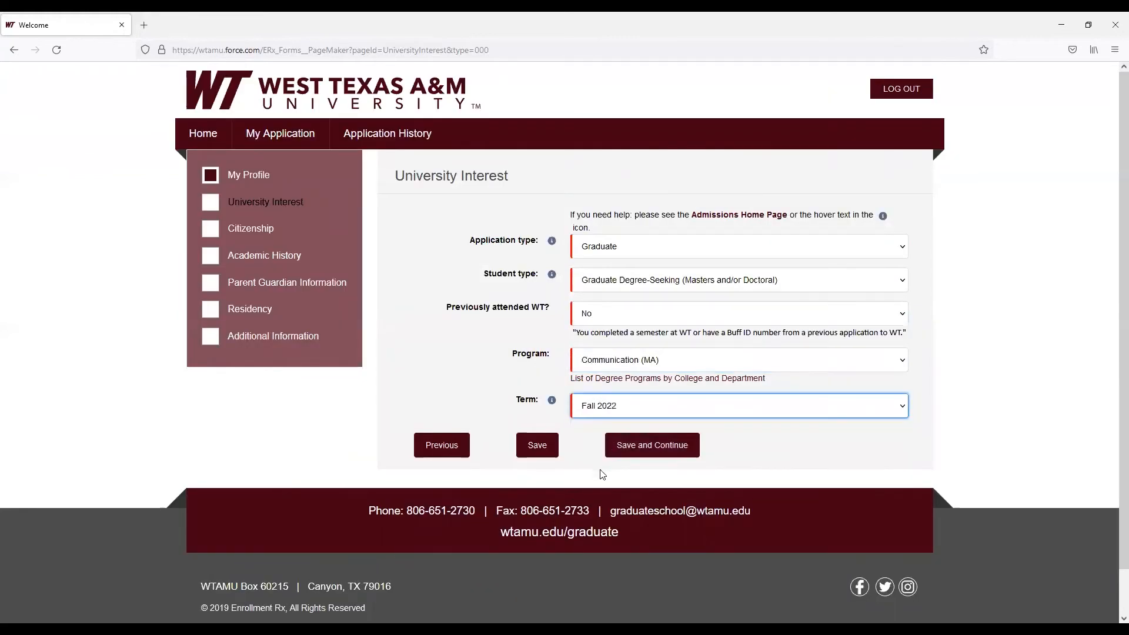
click(653, 447)
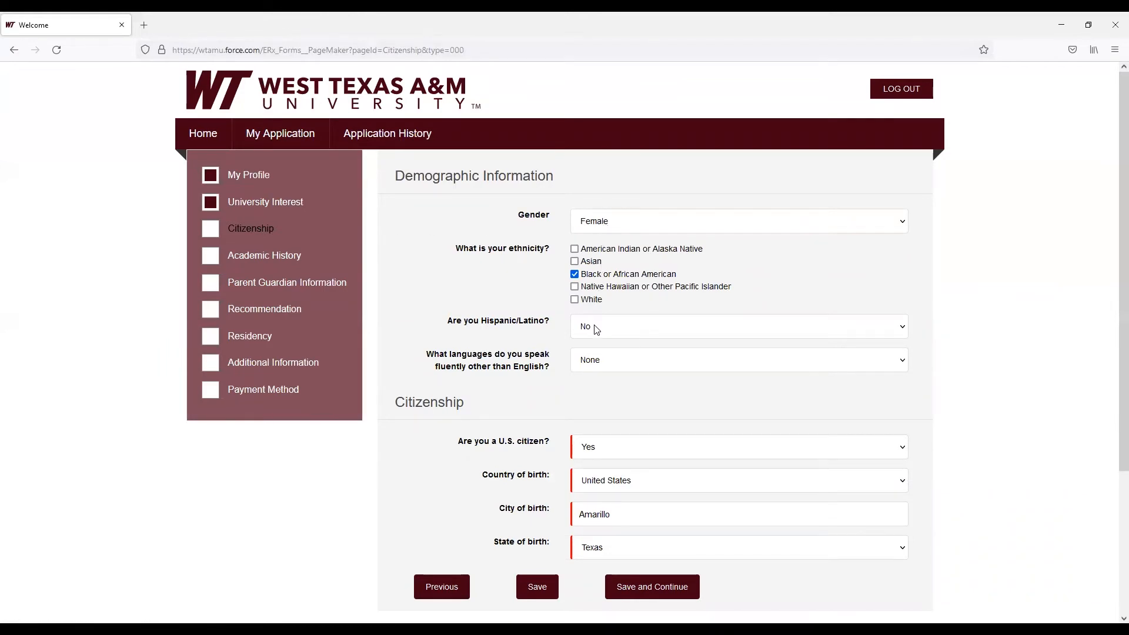
Save the Citizenship section and continue to Academic History
scroll(603, 387, down, 2)
scroll(607, 391, down, 2)
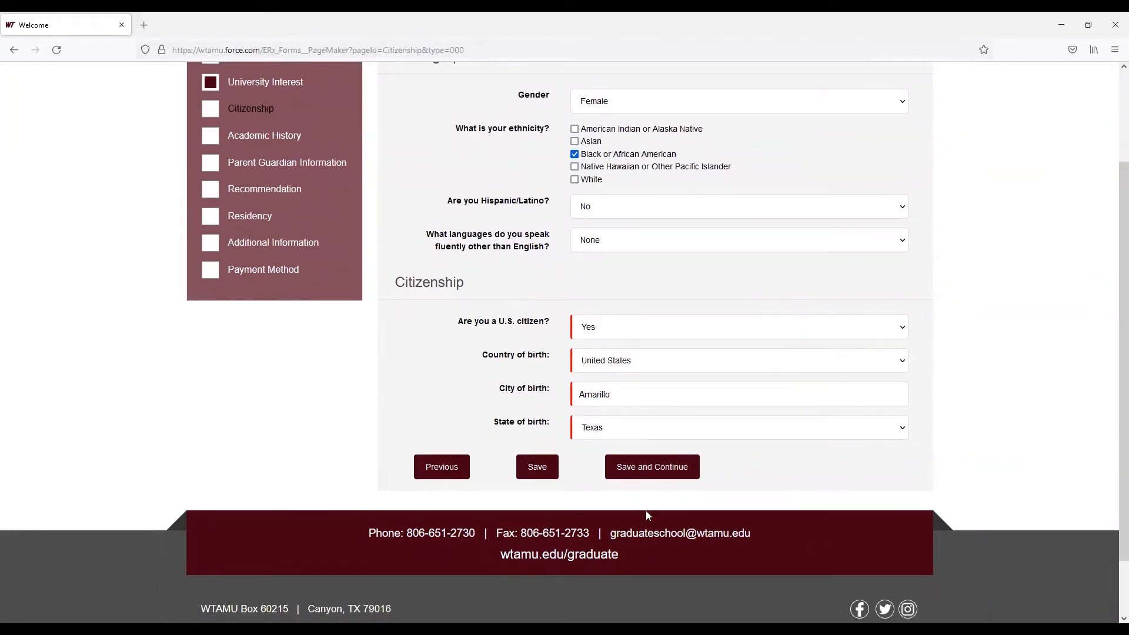
click(642, 474)
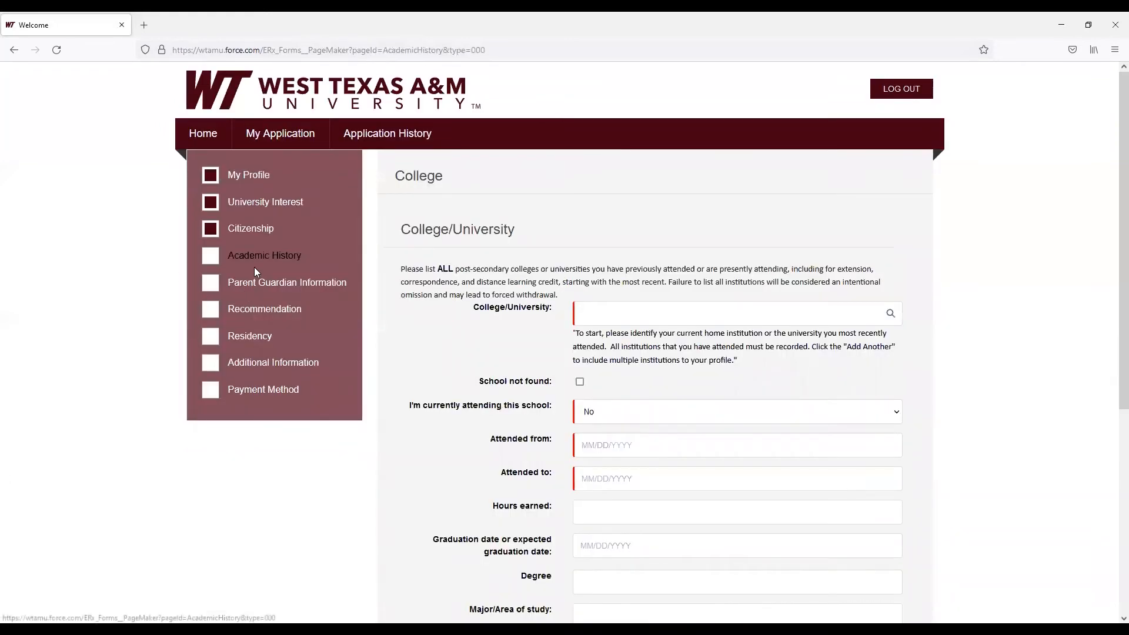
Search the college list for "Texas Te" and select Texas A&M University Kingsville as the attended college
click(614, 320)
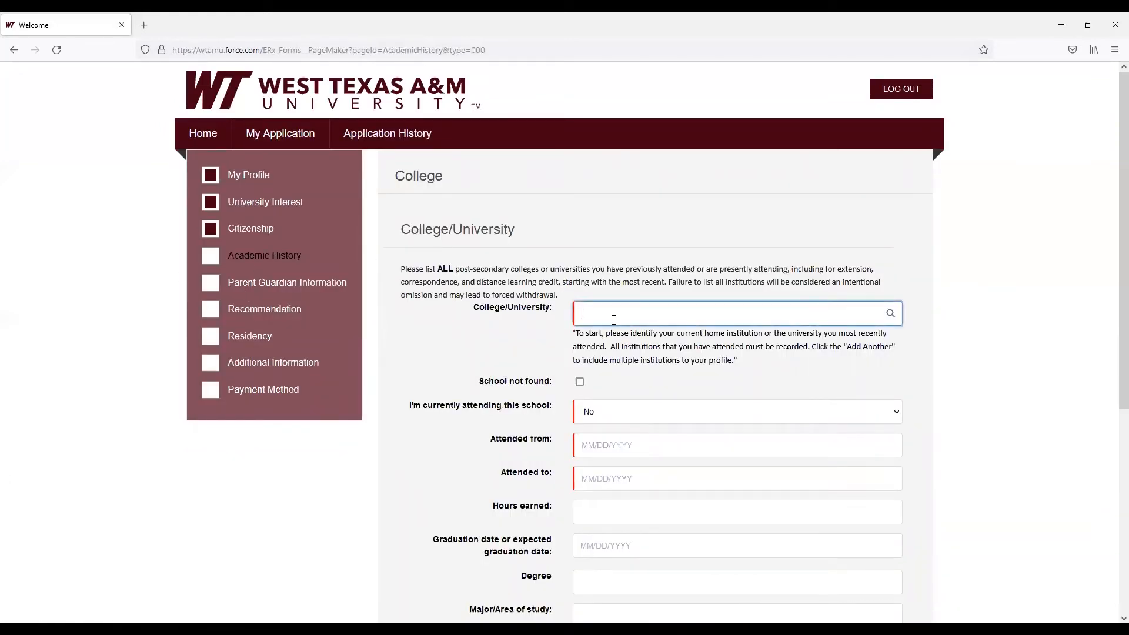
text(Texas)
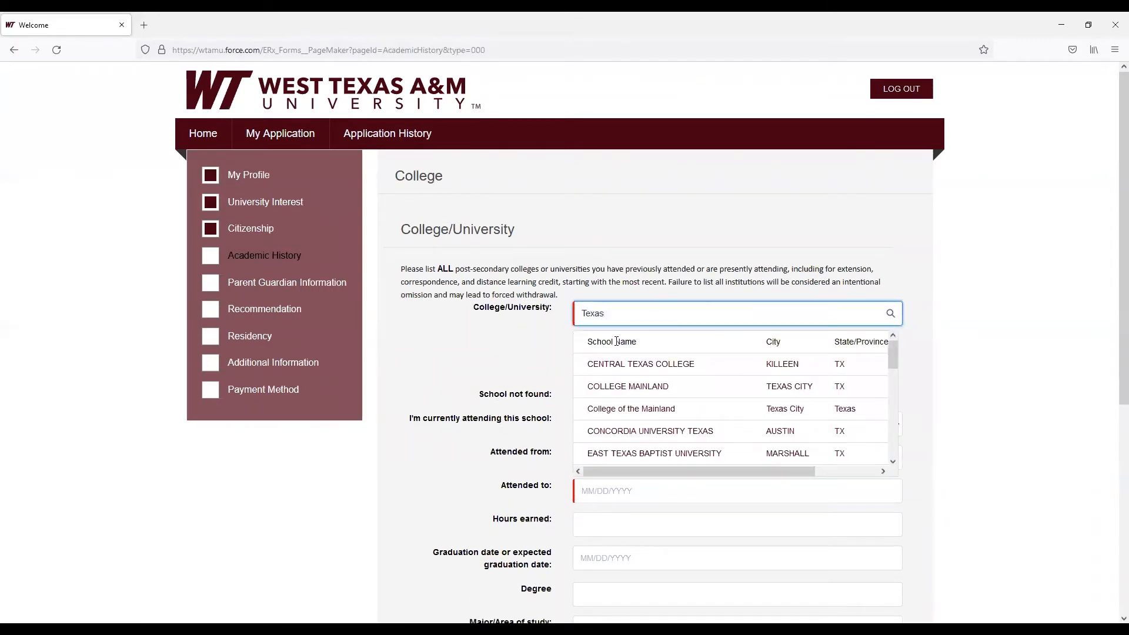
text( Te)
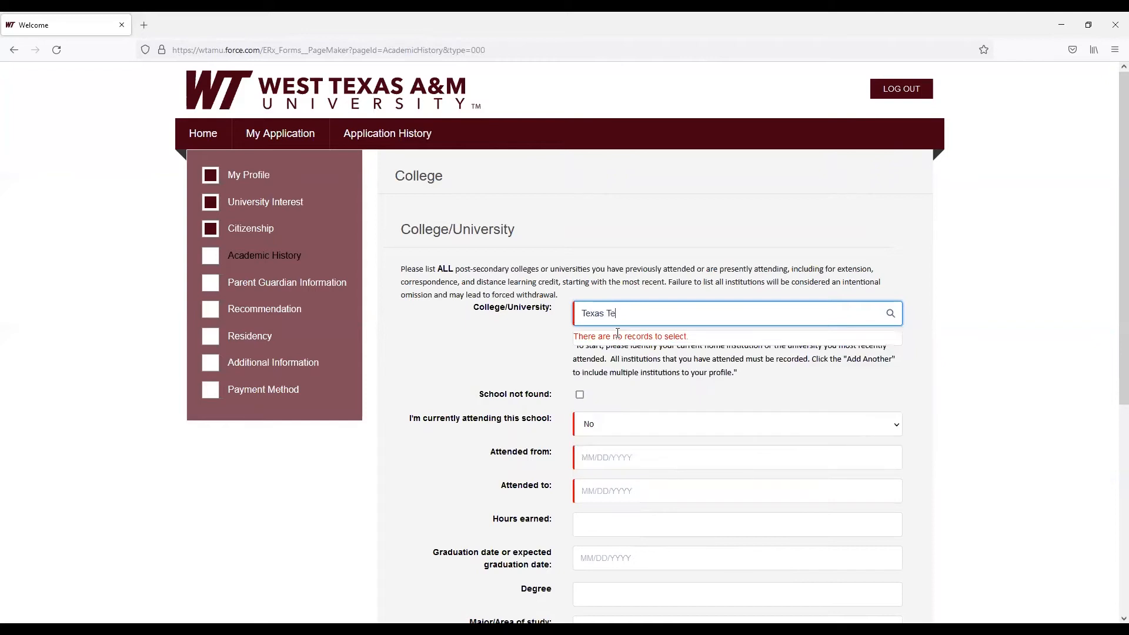
scroll(638, 427, down, 5)
scroll(640, 429, down, 5)
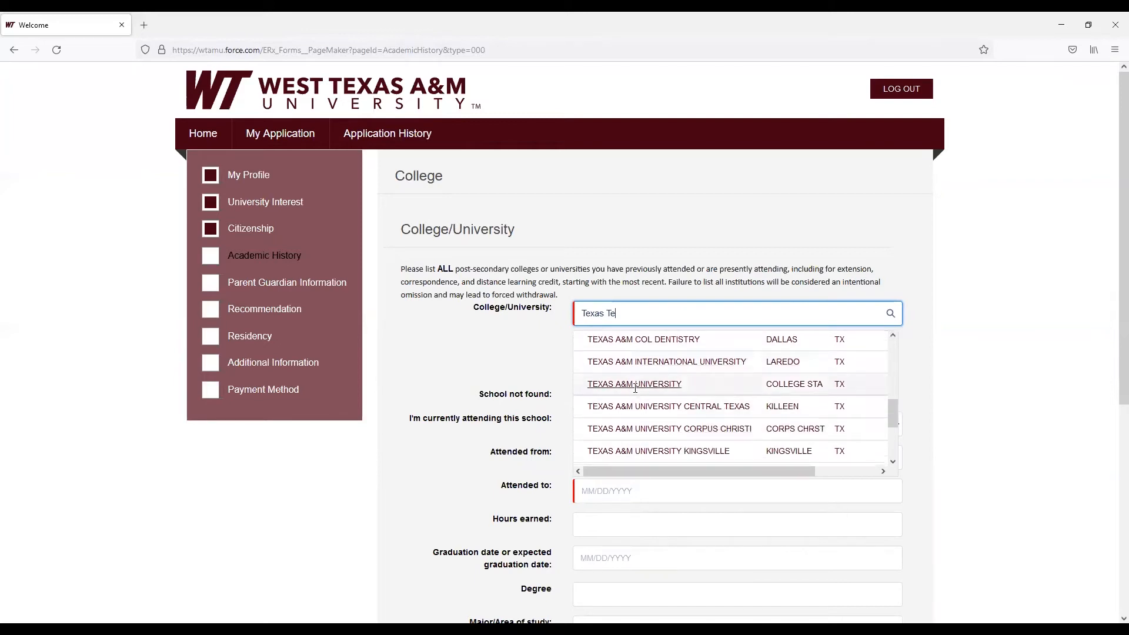
scroll(640, 412, down, 5)
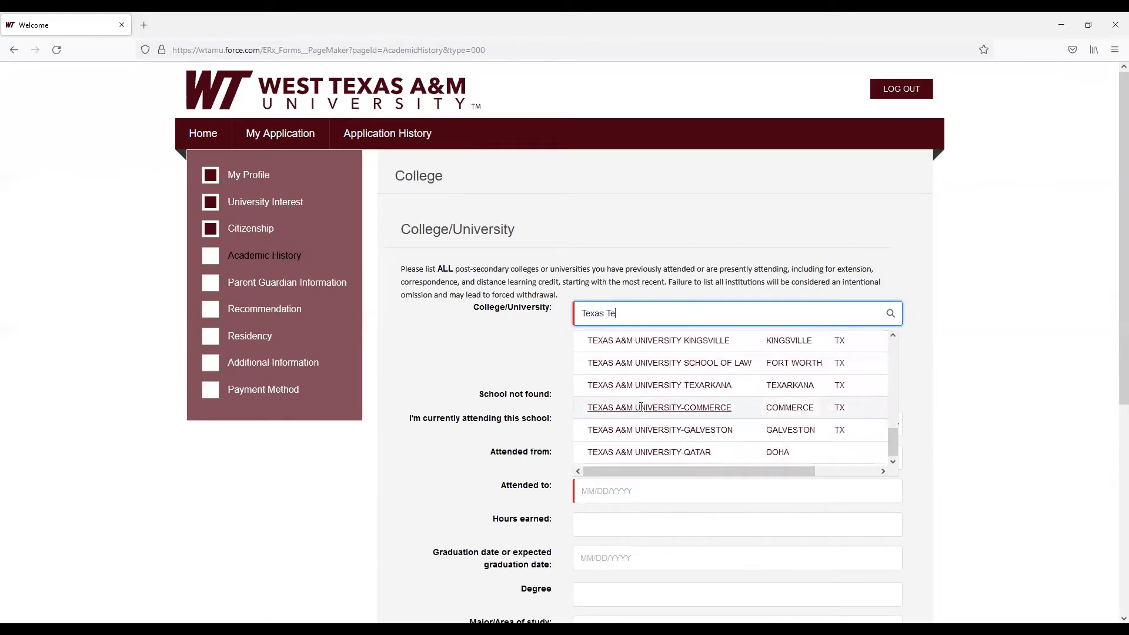
scroll(640, 438, up, 2)
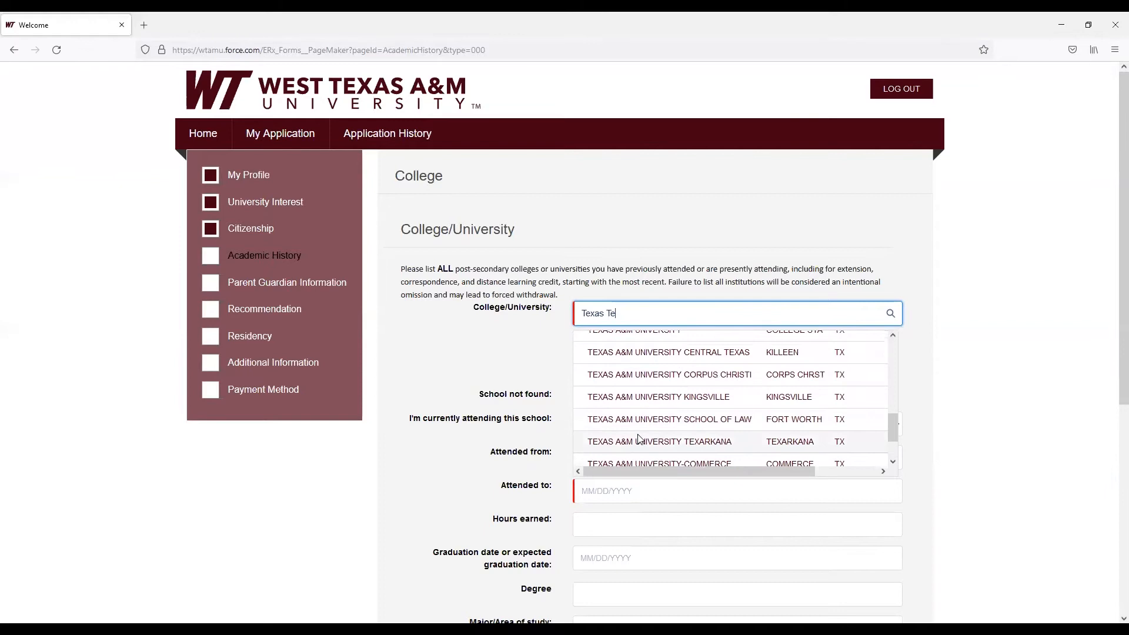
click(639, 399)
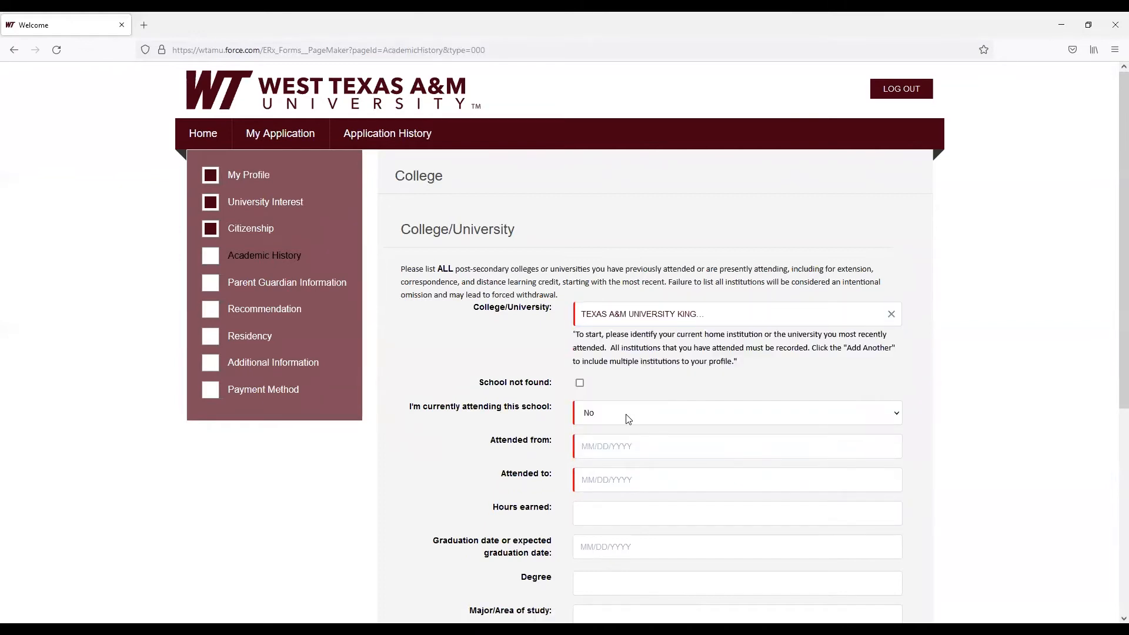
Answer No to currently attending this school and set the attendance dates from 08/15/2009 to 08/15/2014
click(620, 417)
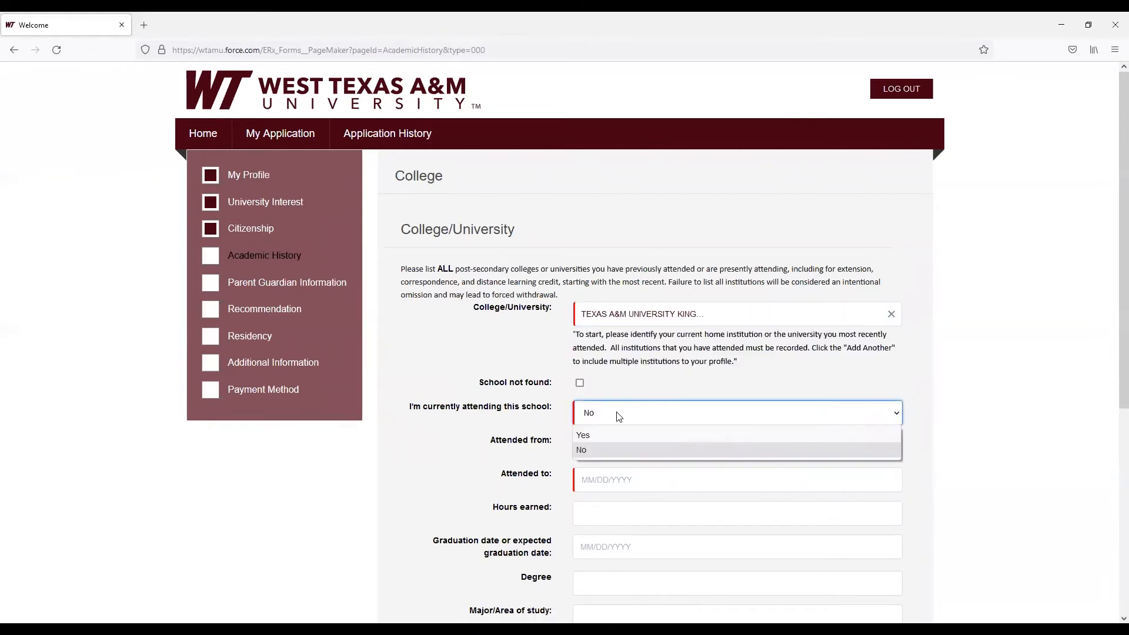
click(609, 448)
click(606, 446)
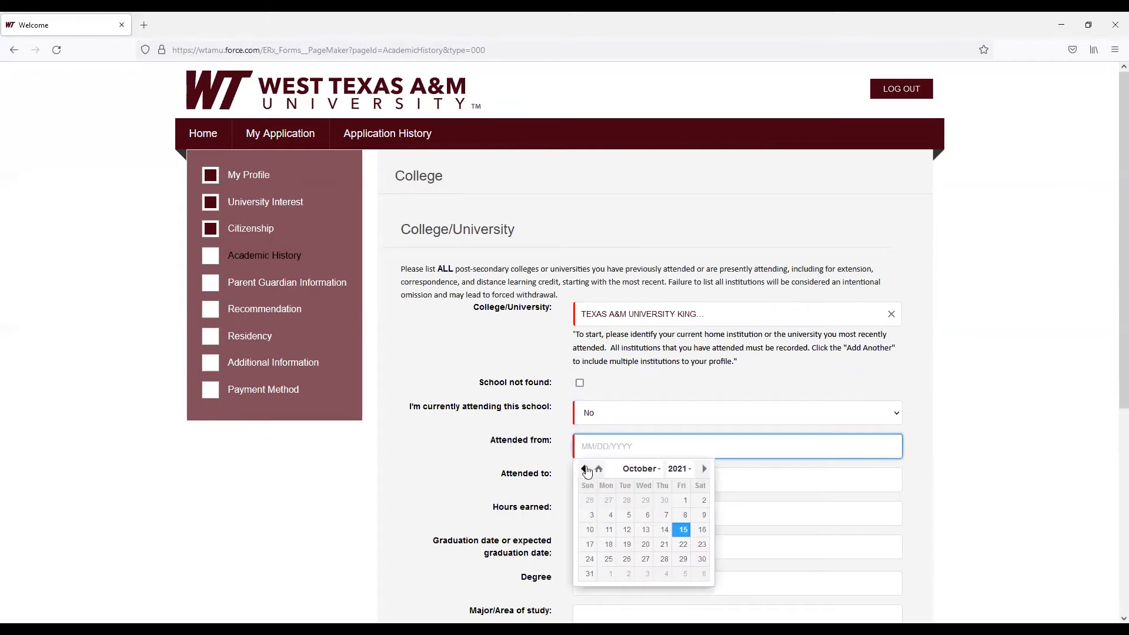
text(8/)
click(771, 478)
text(8/15)
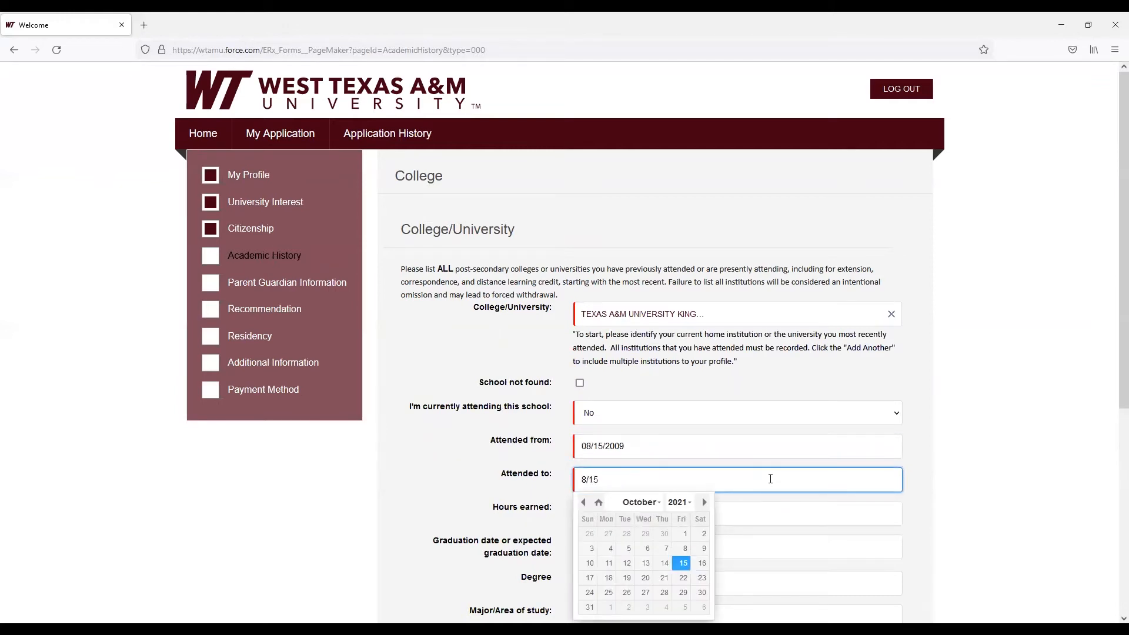
text(/2014)
Enter BS as the degree and save the Academic History section to continue
click(792, 538)
scroll(790, 537, down, 3)
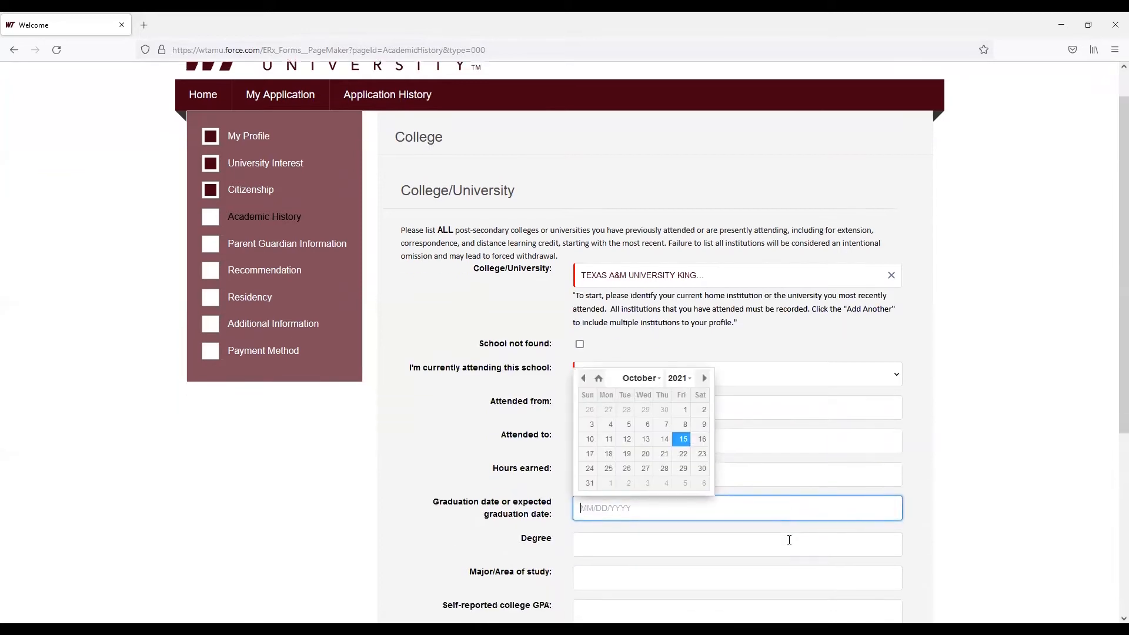
click(622, 410)
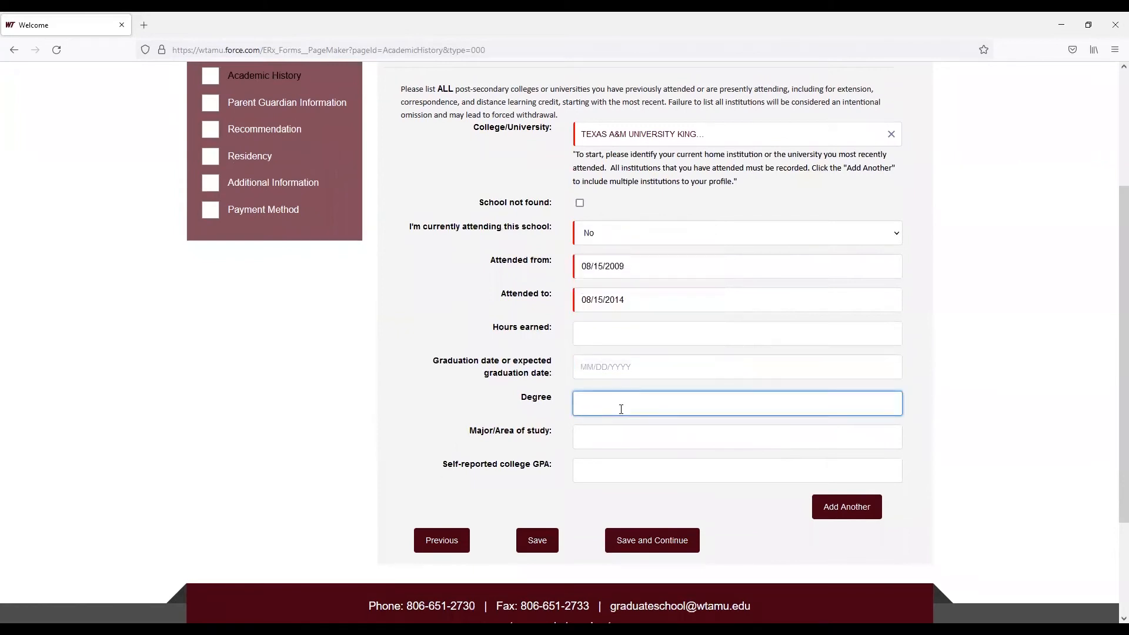
text(BS Psychology)
click(673, 540)
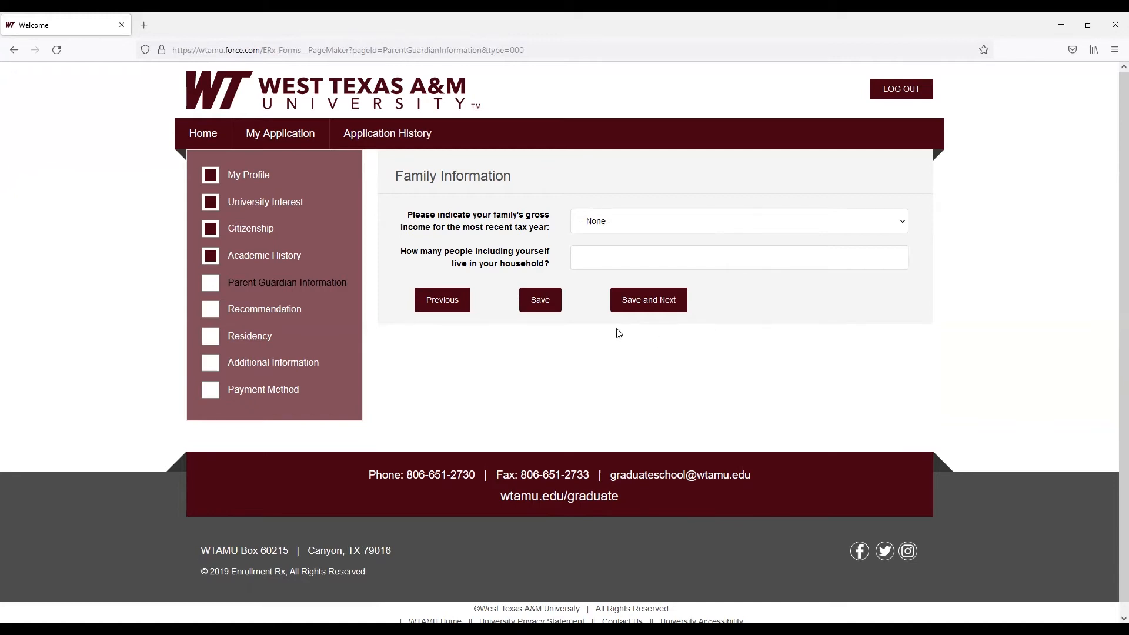
Leave the Family Information section blank and save to continue
click(645, 303)
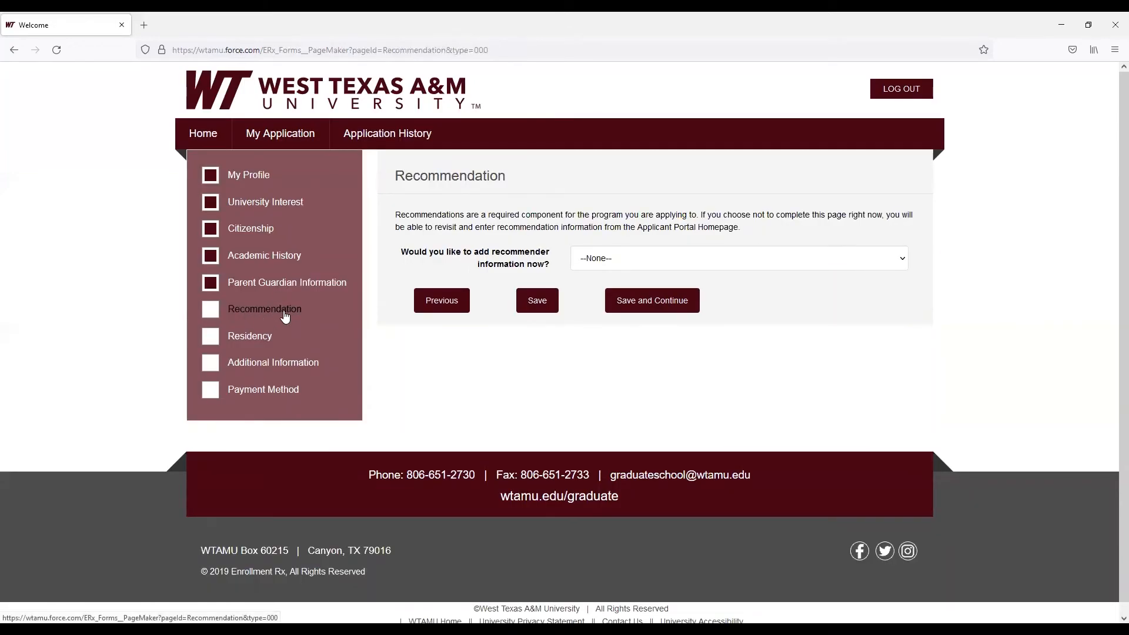
Choose Yes to adding recommender information now and review the three recommender forms
click(653, 265)
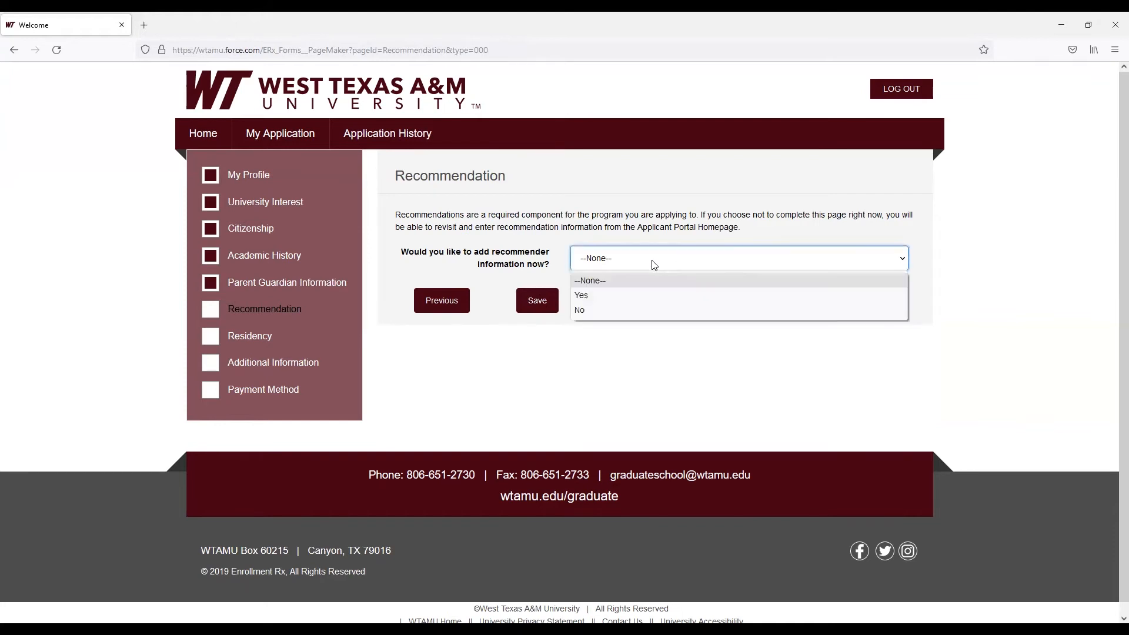
click(647, 297)
scroll(674, 358, down, 2)
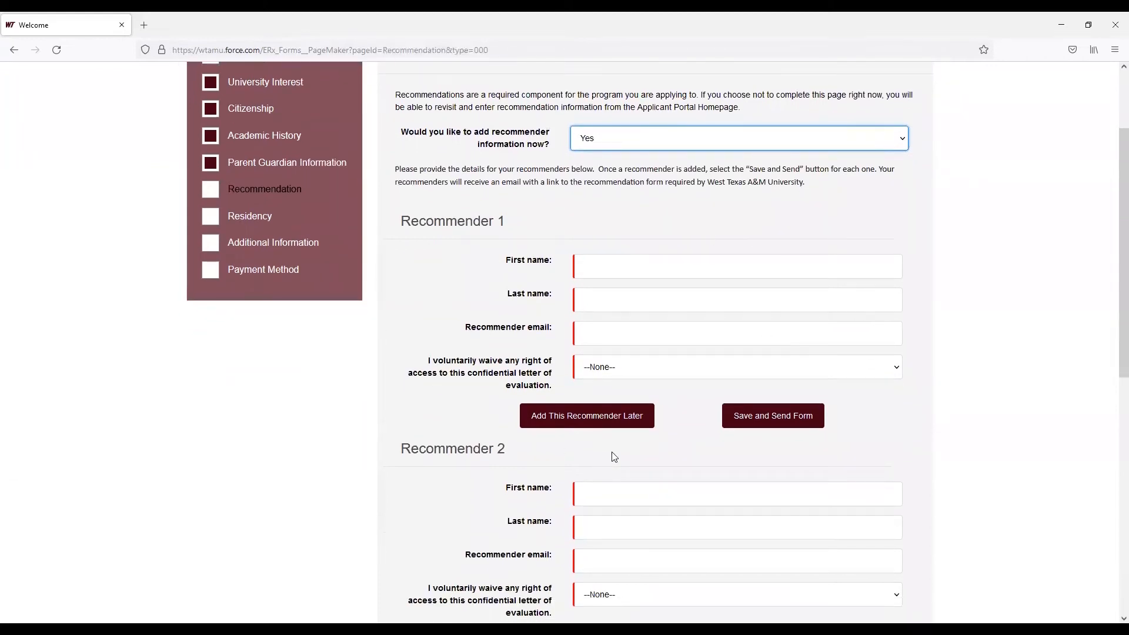
scroll(613, 457, down, 6)
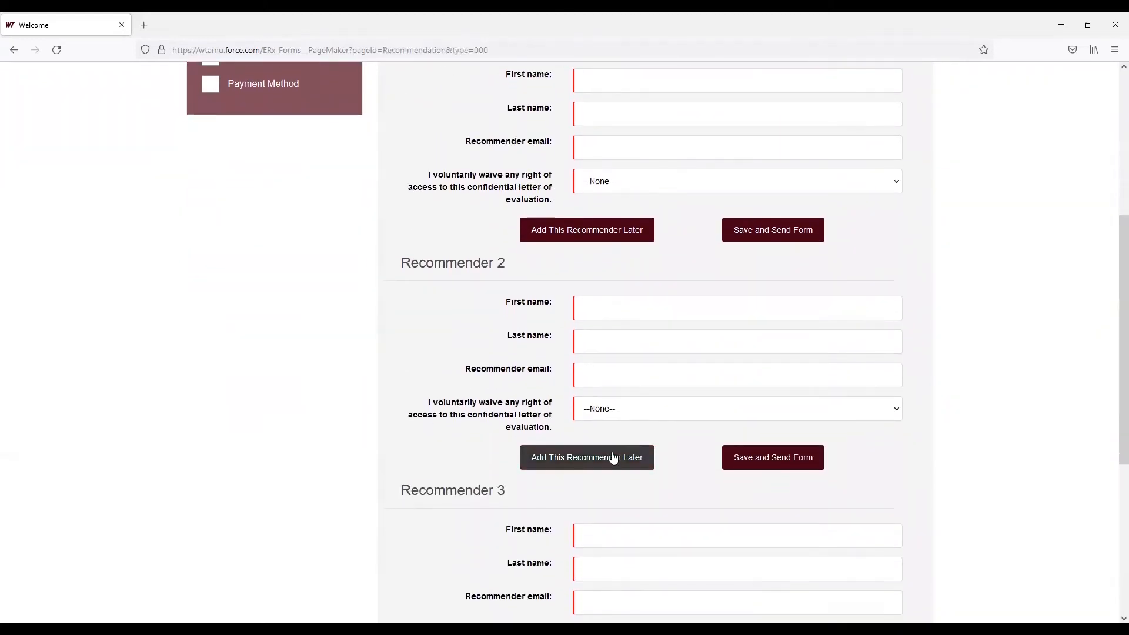
scroll(613, 457, up, 3)
scroll(613, 457, up, 3)
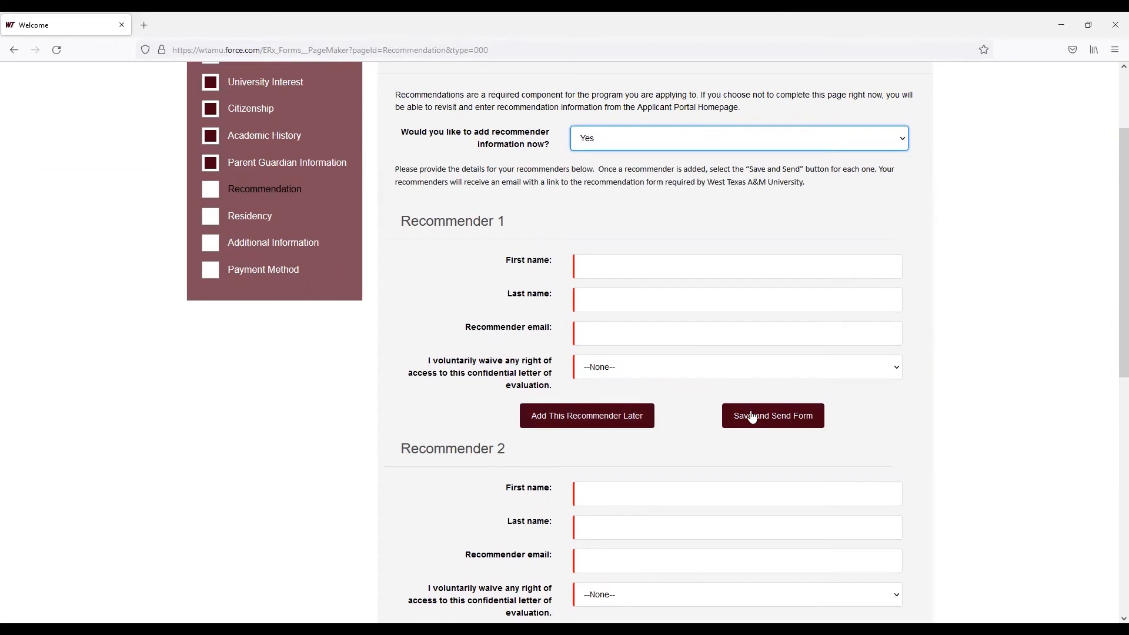
scroll(680, 432, down, 4)
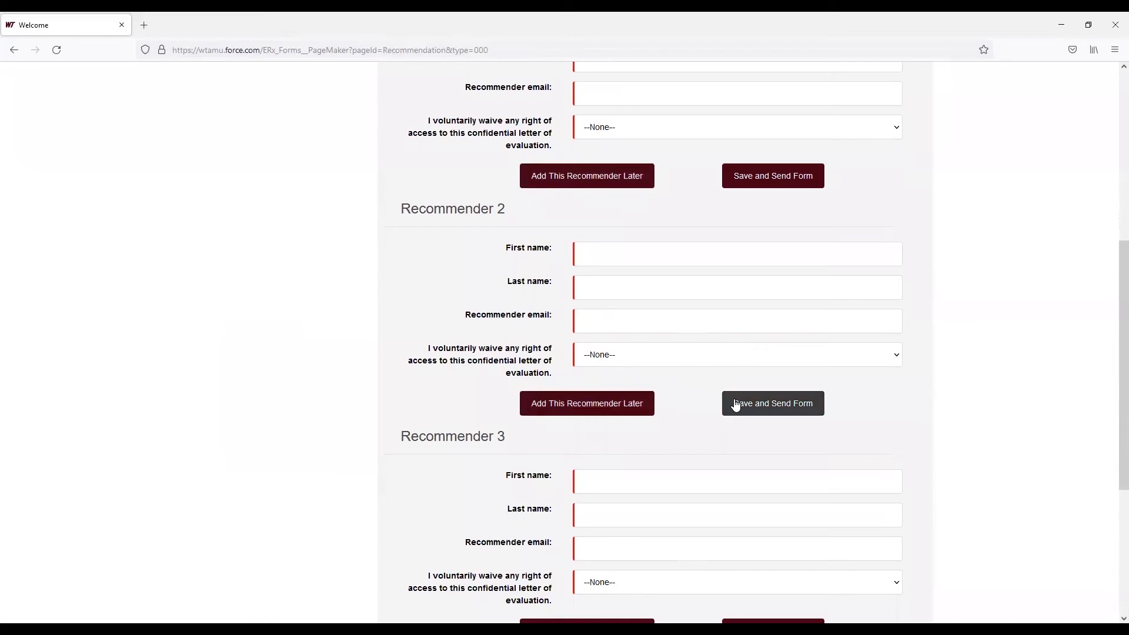
scroll(705, 423, down, 4)
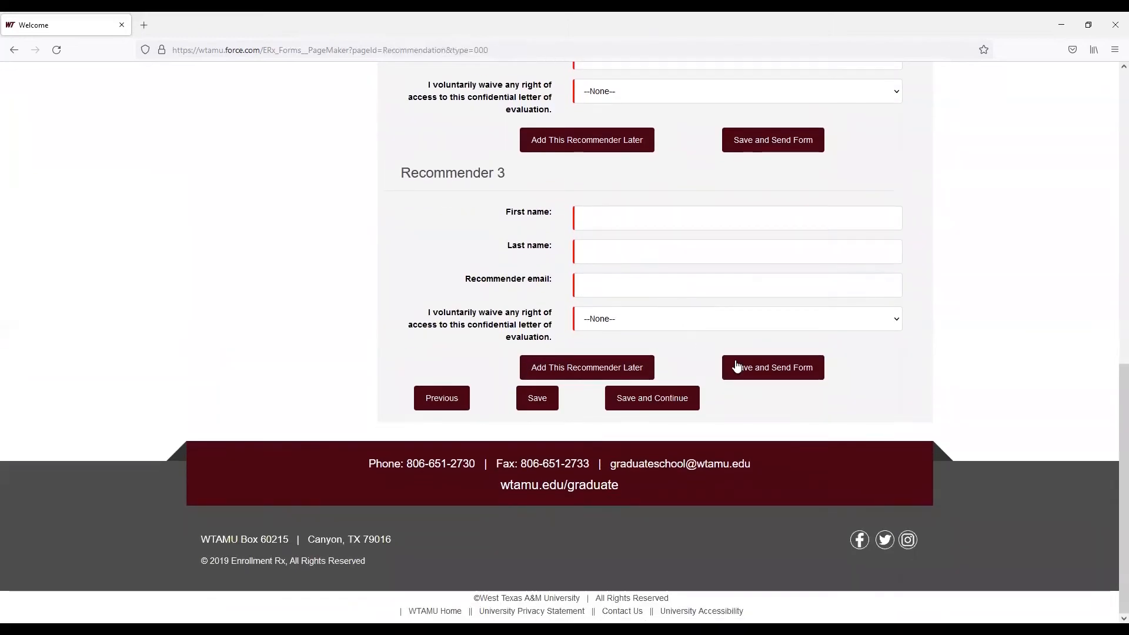
scroll(658, 398, up, 10)
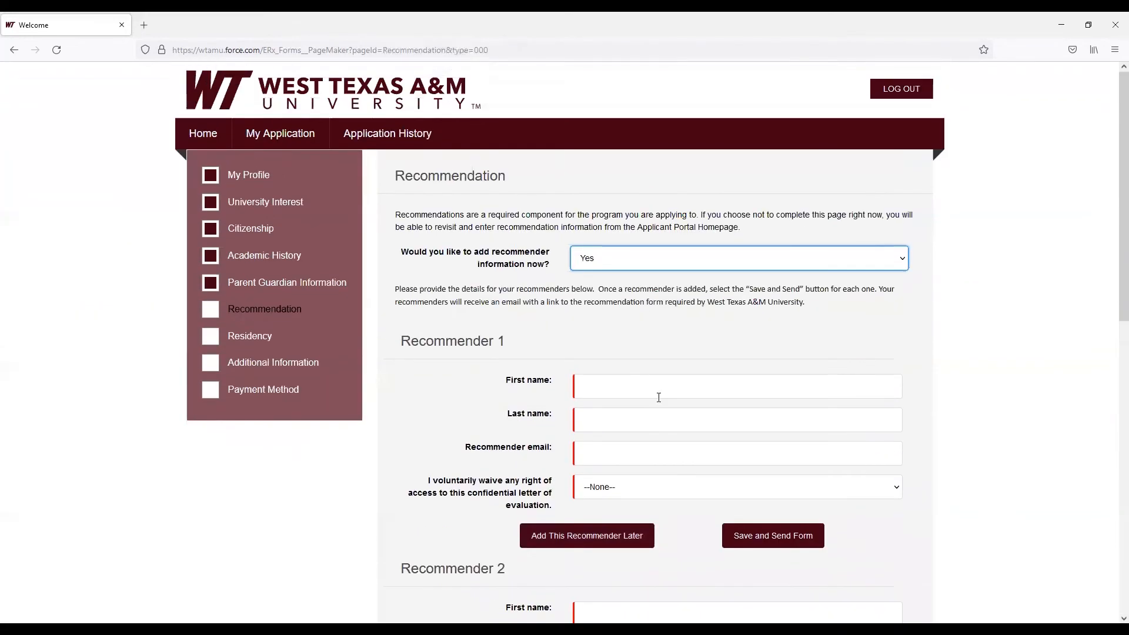
Answer No to adding recommender information now and save the Recommendation section to continue
click(602, 263)
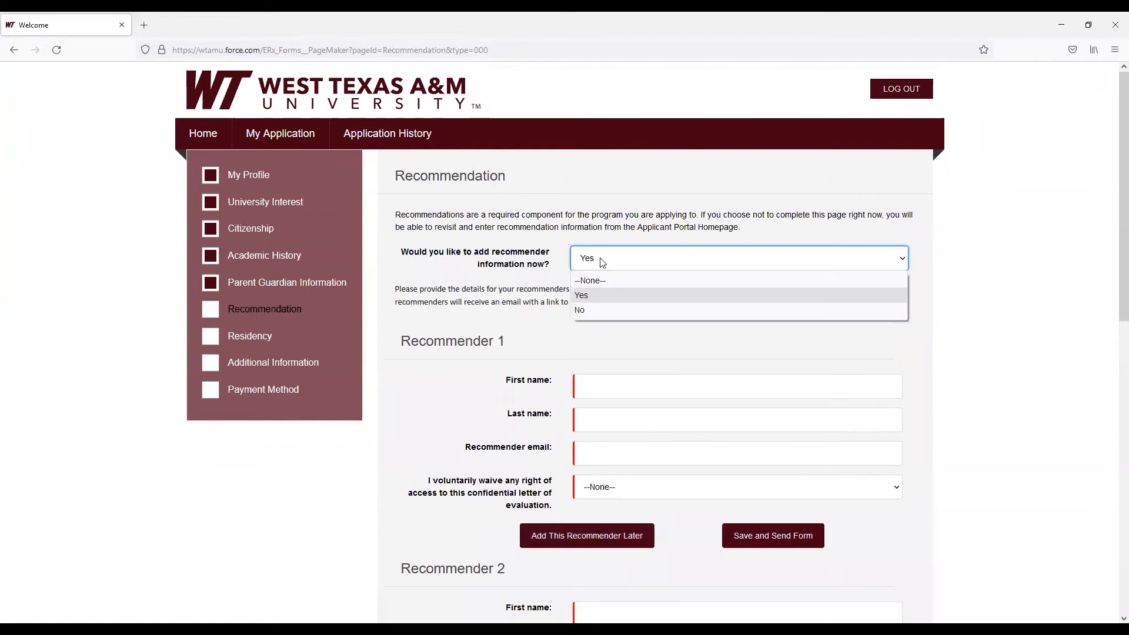
click(601, 311)
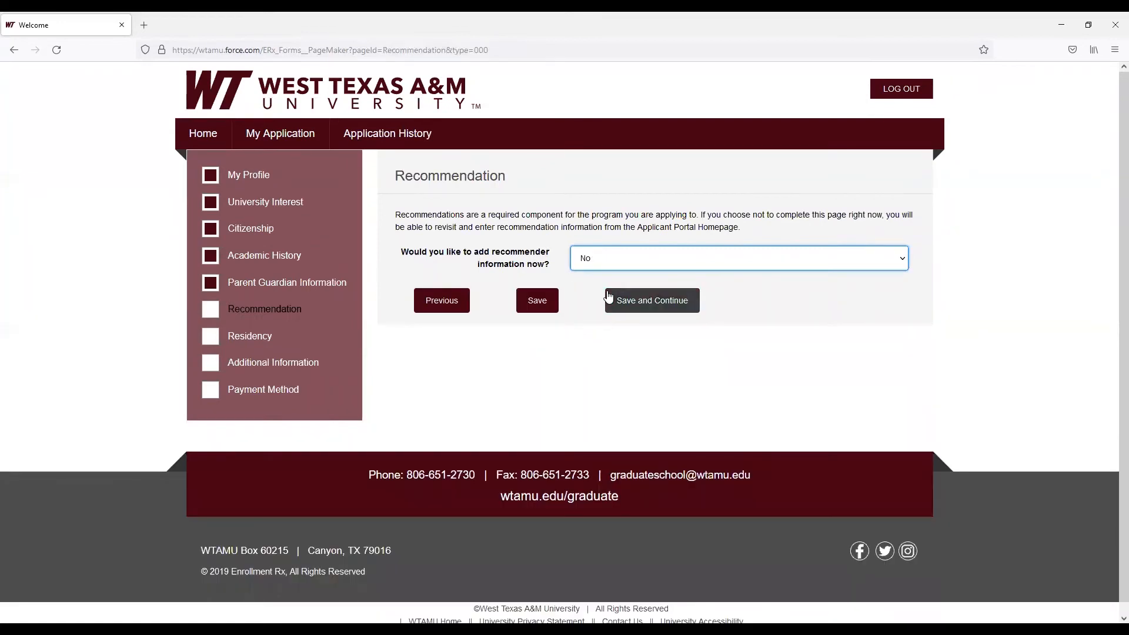
click(646, 306)
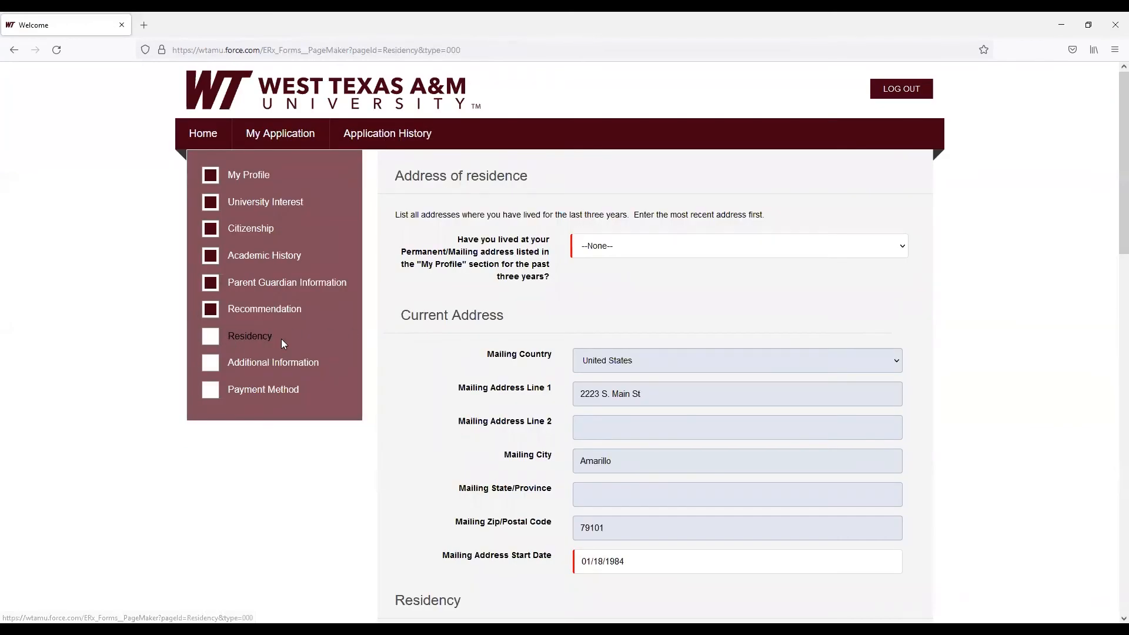
Answer Yes to living at the profile address for three years and Yes to living in Texas the previous 12 months
click(637, 251)
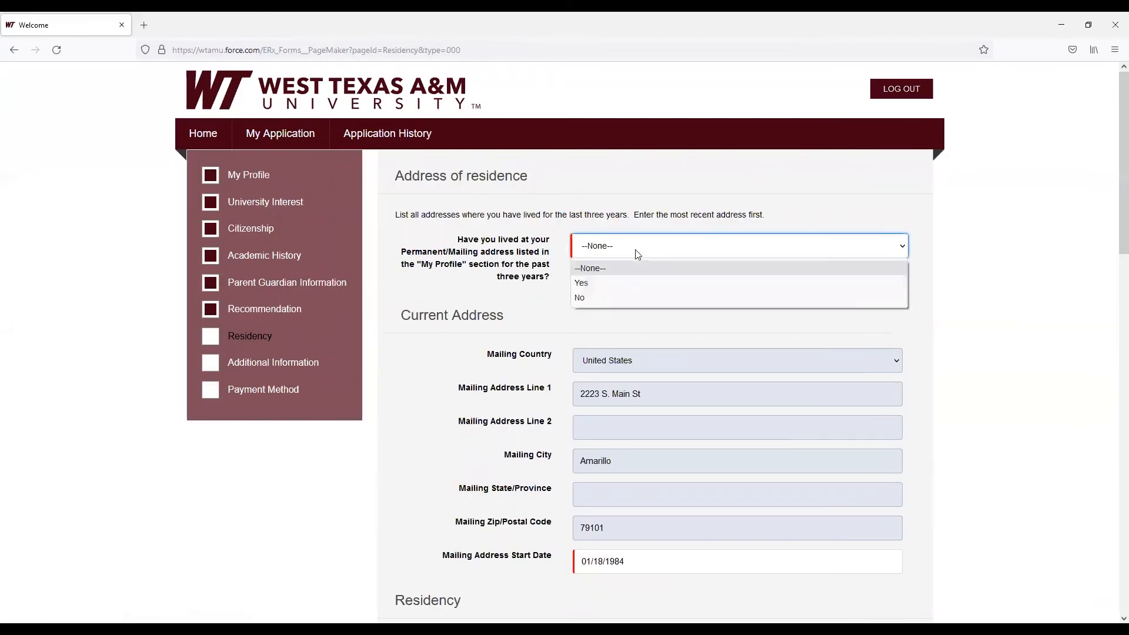
click(622, 279)
scroll(622, 280, down, 2)
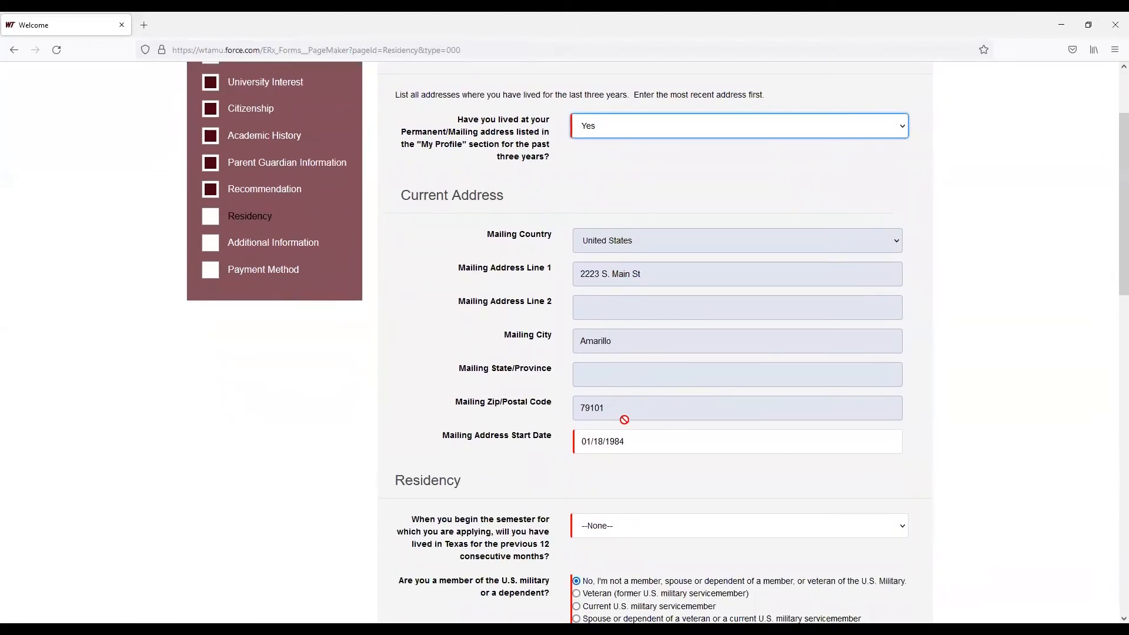
scroll(635, 406, down, 1)
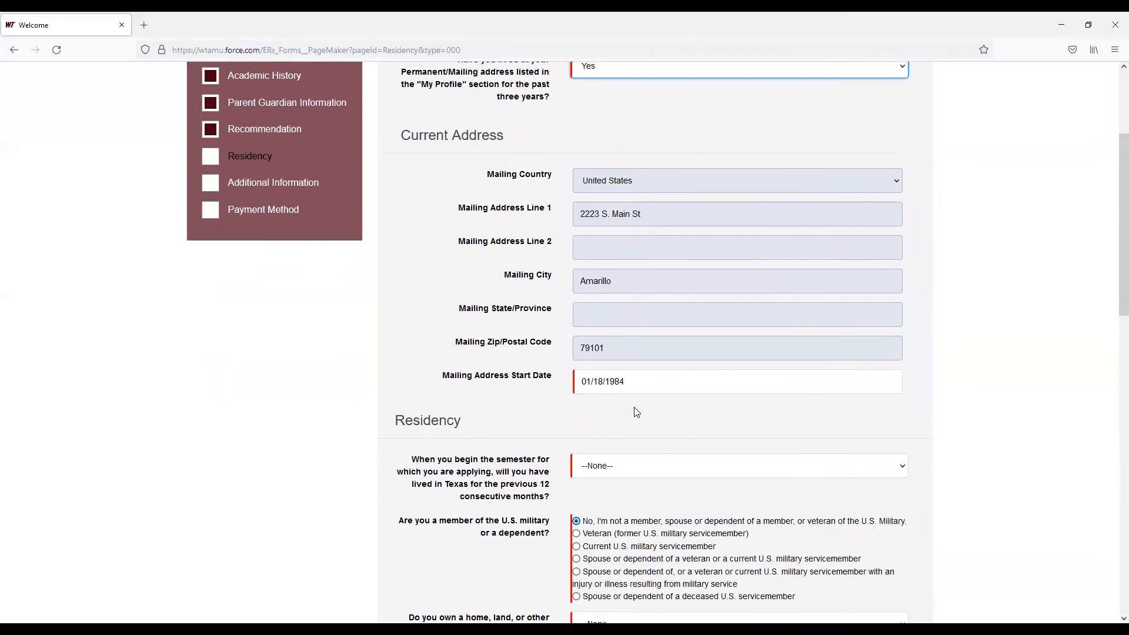
scroll(635, 407, down, 1)
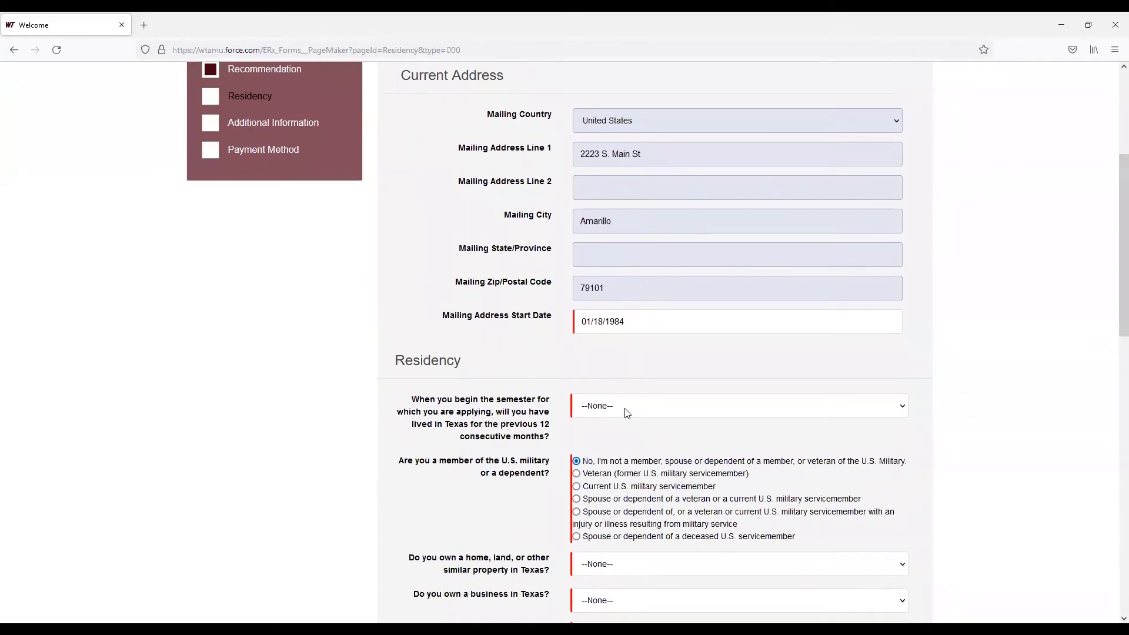
click(626, 413)
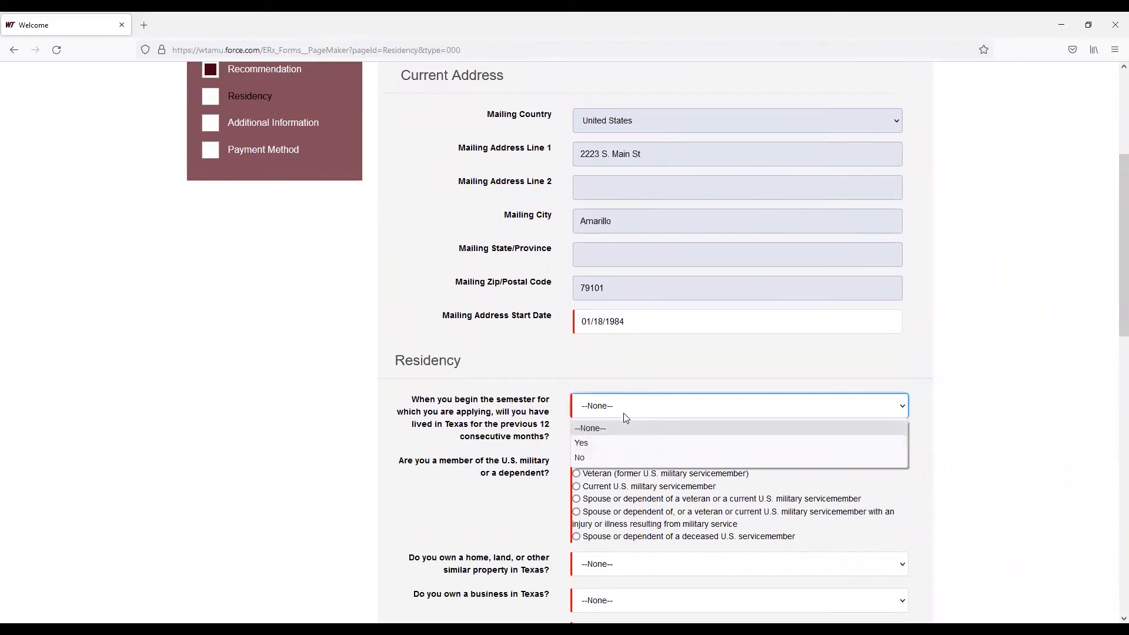
click(612, 440)
Answer Yes to currently living in Texas and enter 5 years as how long you have lived there
scroll(592, 247, down, 4)
click(595, 229)
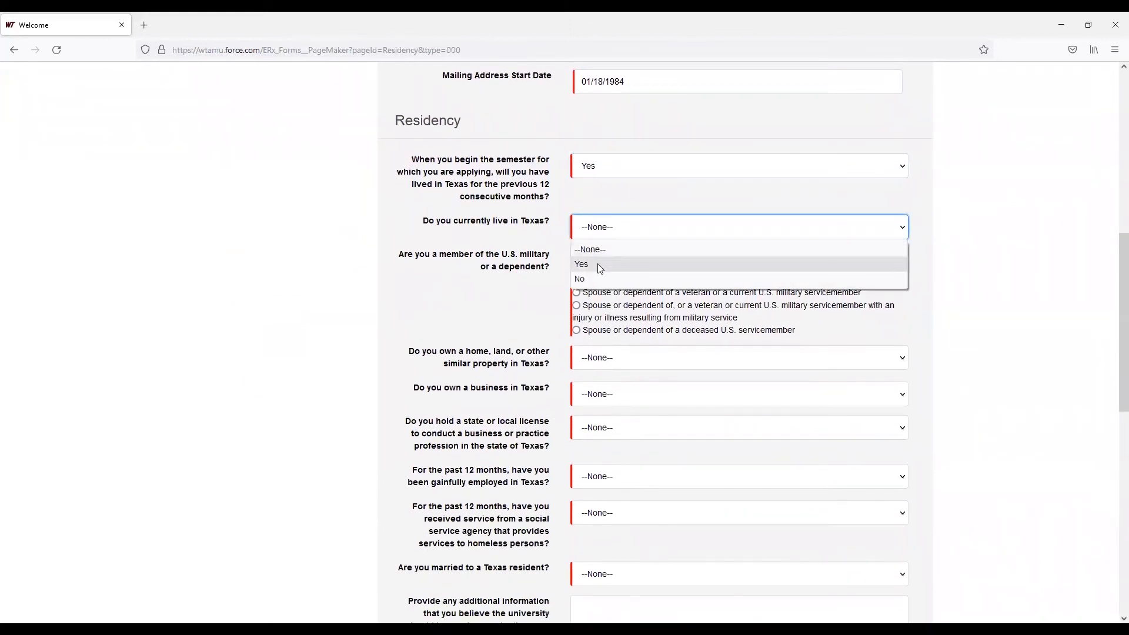
click(599, 265)
click(593, 259)
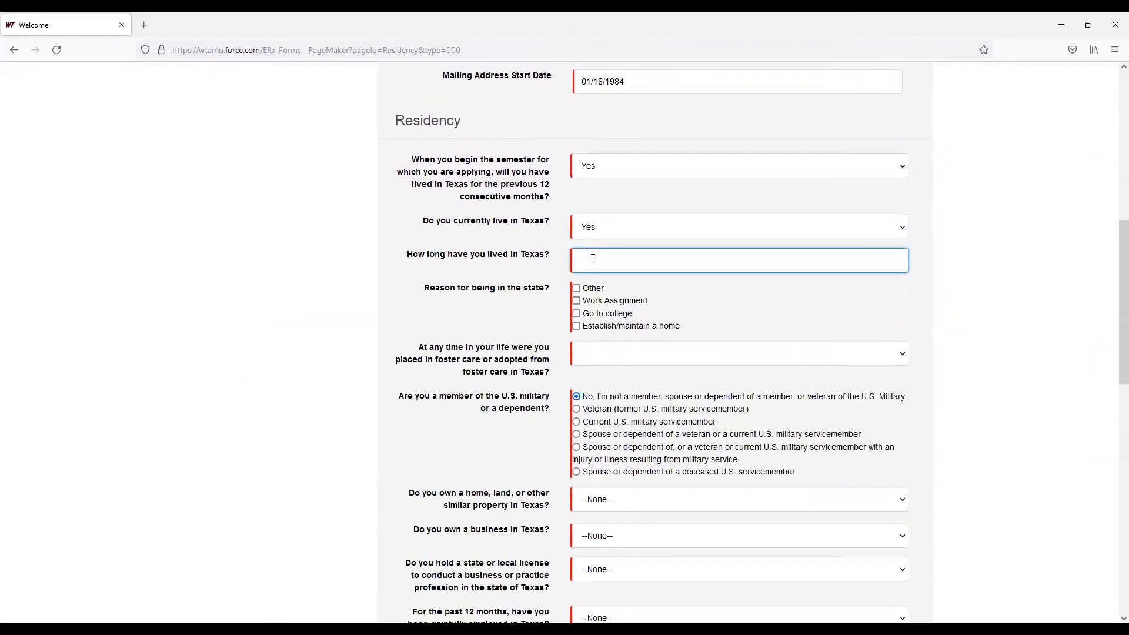
text(5 years)
Tick Establish/maintain a home as the reason for being in Texas and answer No to foster care
click(576, 328)
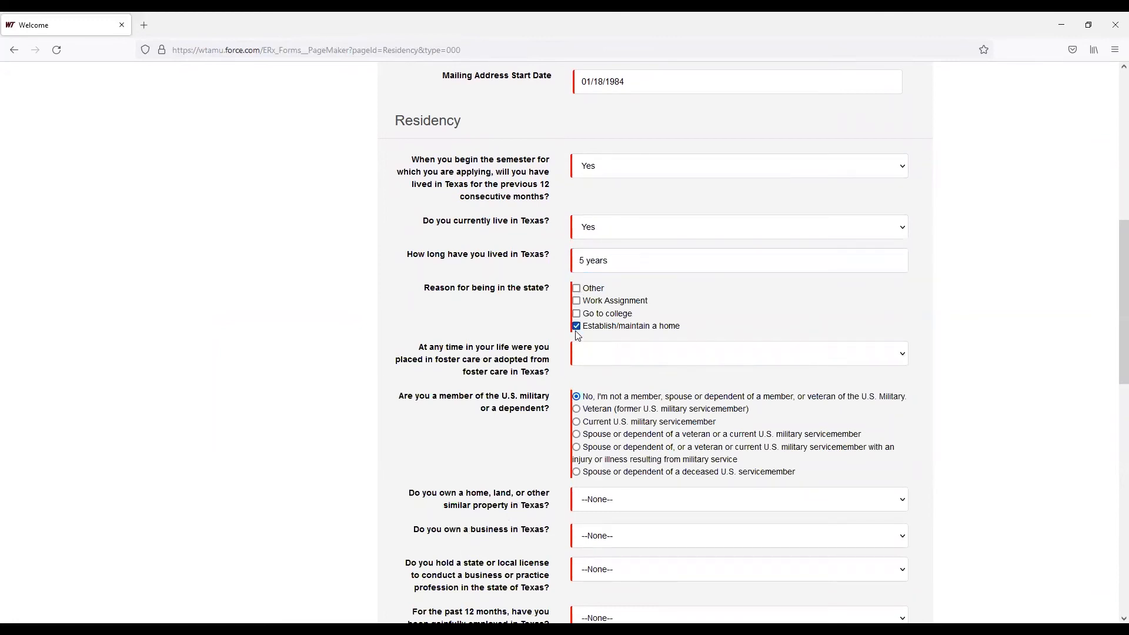
click(588, 358)
click(590, 404)
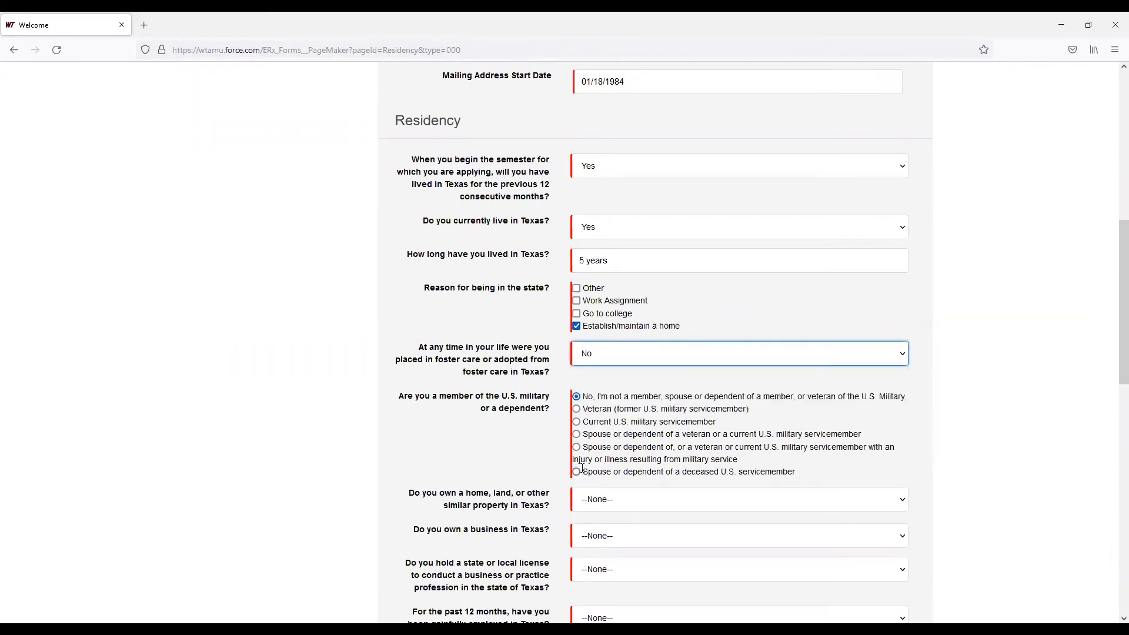
Answer No to owning a home or land in Texas, owning a business, and holding a Texas business or professional license
scroll(618, 461, down, 3)
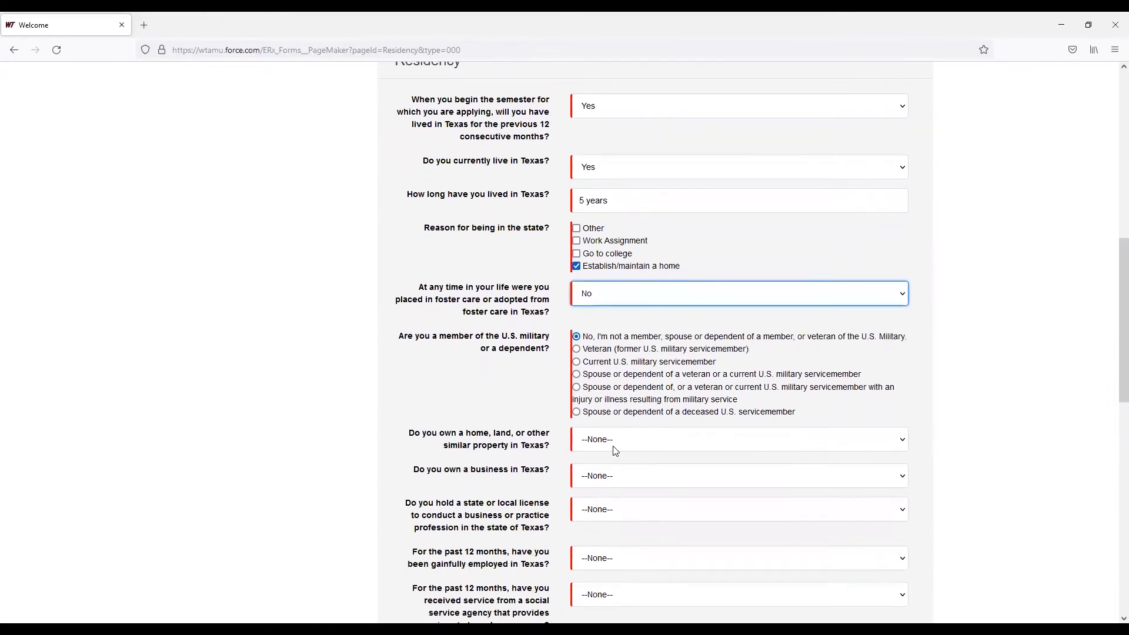
click(599, 260)
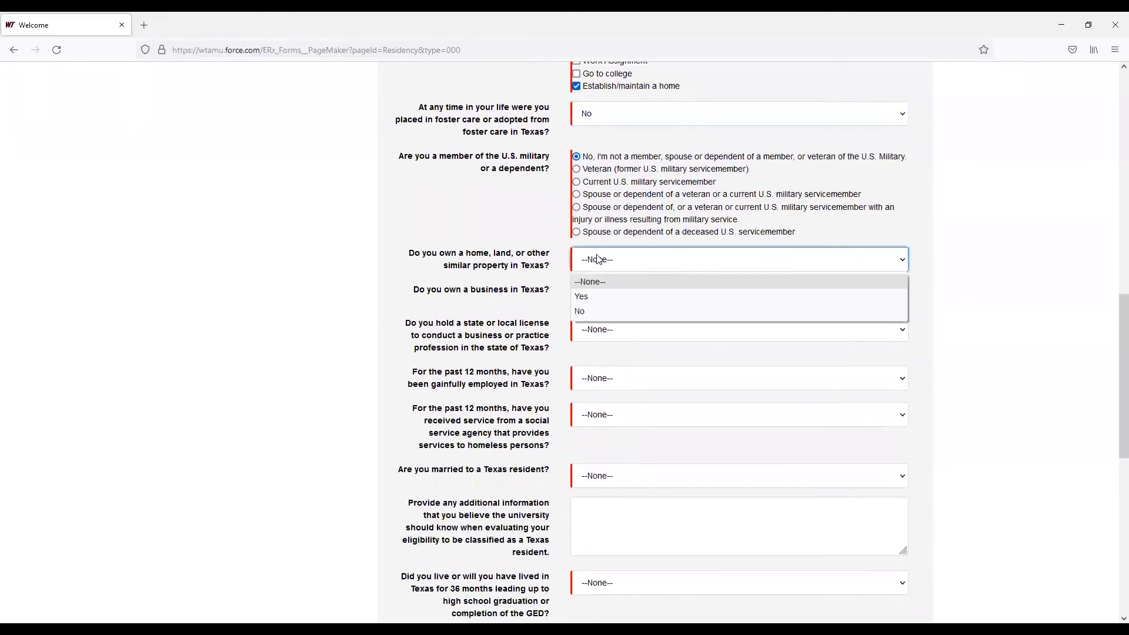
click(585, 311)
click(589, 301)
click(589, 347)
click(590, 333)
click(594, 381)
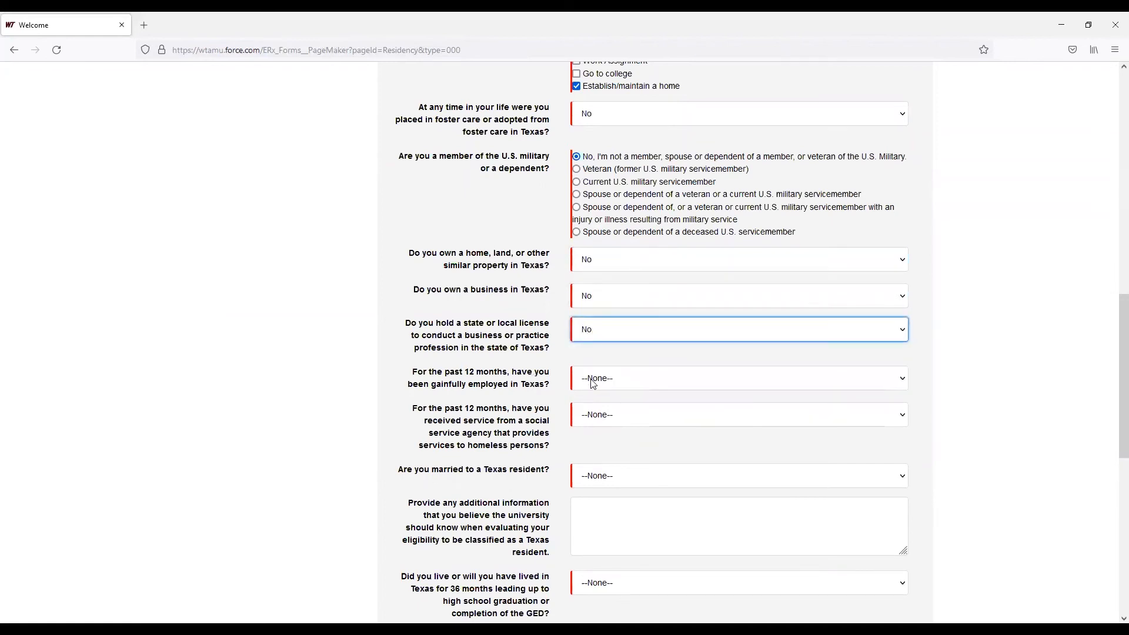
Answer Yes to being employed in Texas the past 12 months, and No to homeless services and to being married to a Texas resident
click(592, 383)
click(606, 409)
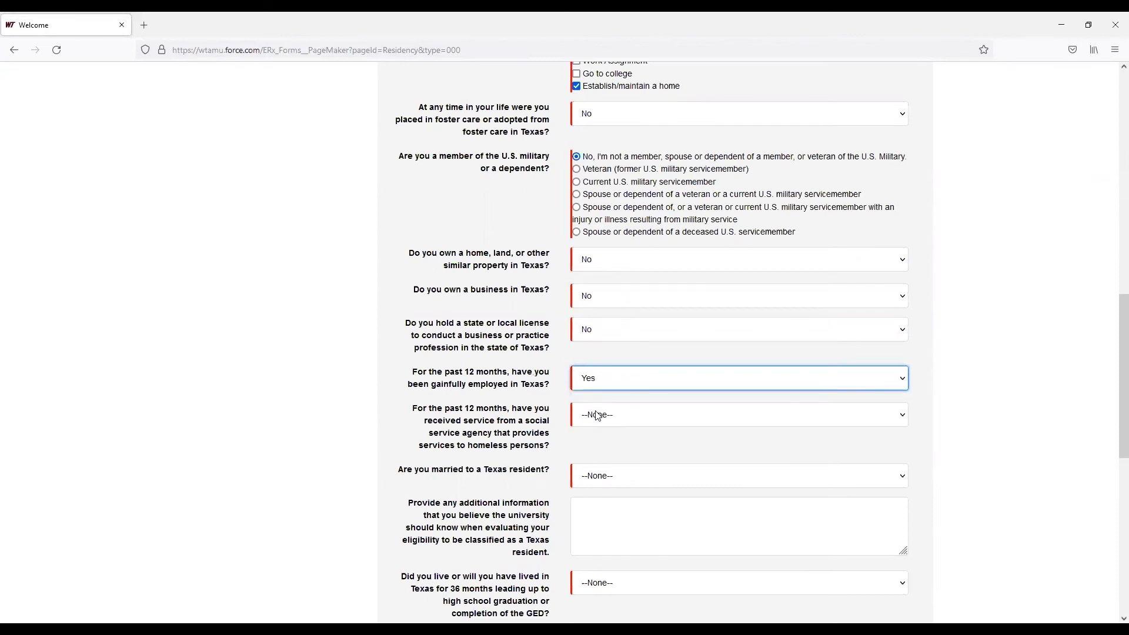
click(595, 417)
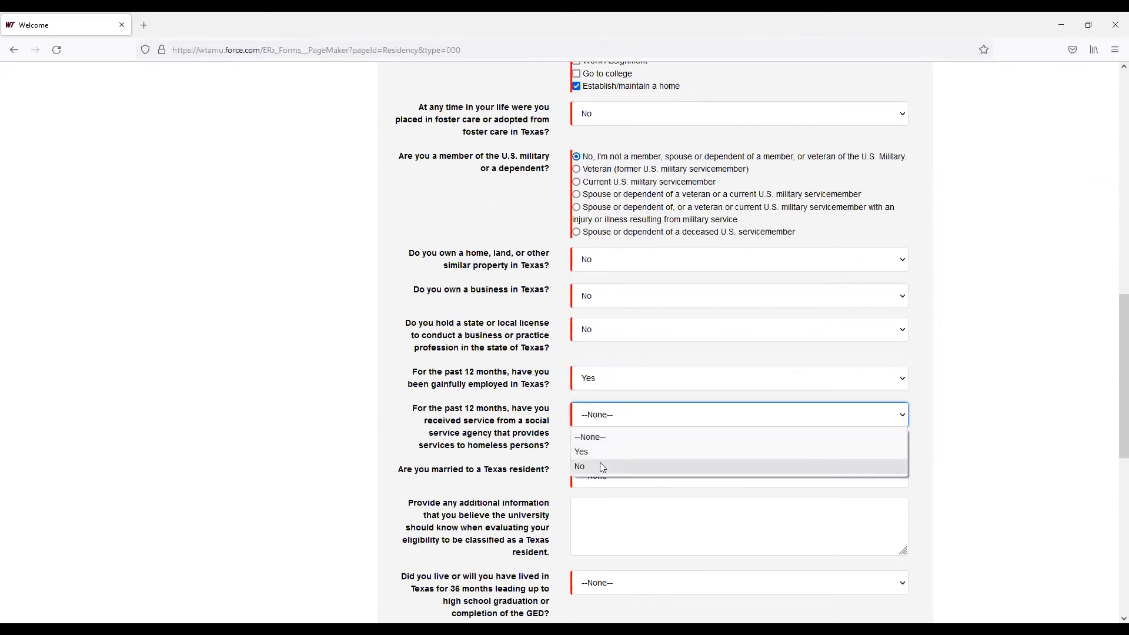
click(600, 462)
click(591, 482)
click(597, 532)
Answer Yes to living in Texas for 36 months before high school graduation or GED
scroll(600, 517, down, 4)
click(600, 343)
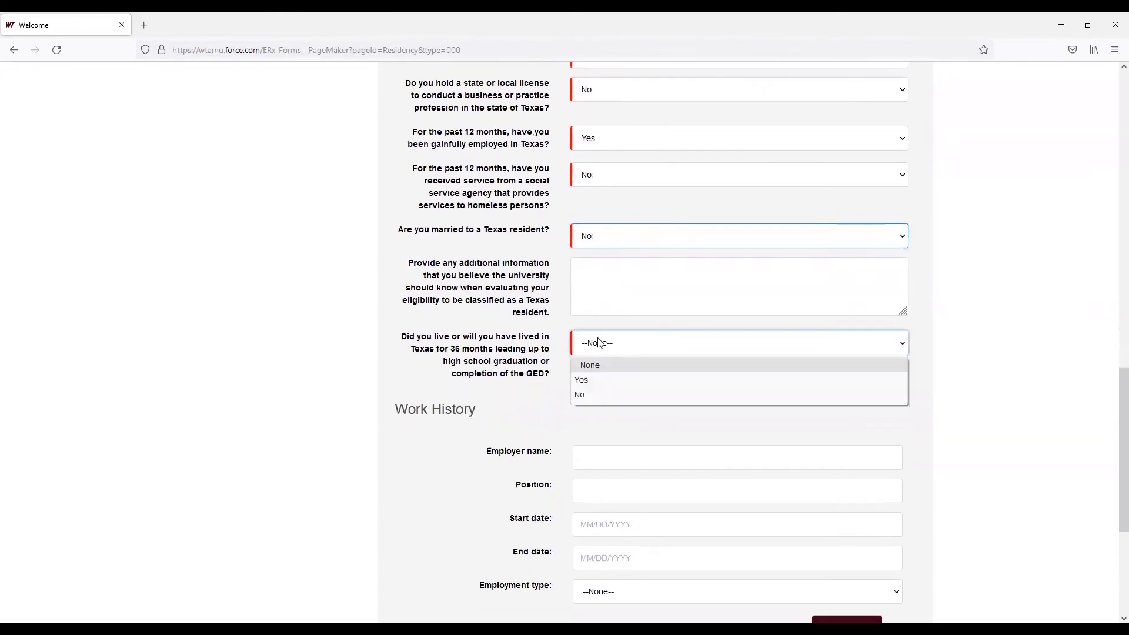
click(599, 381)
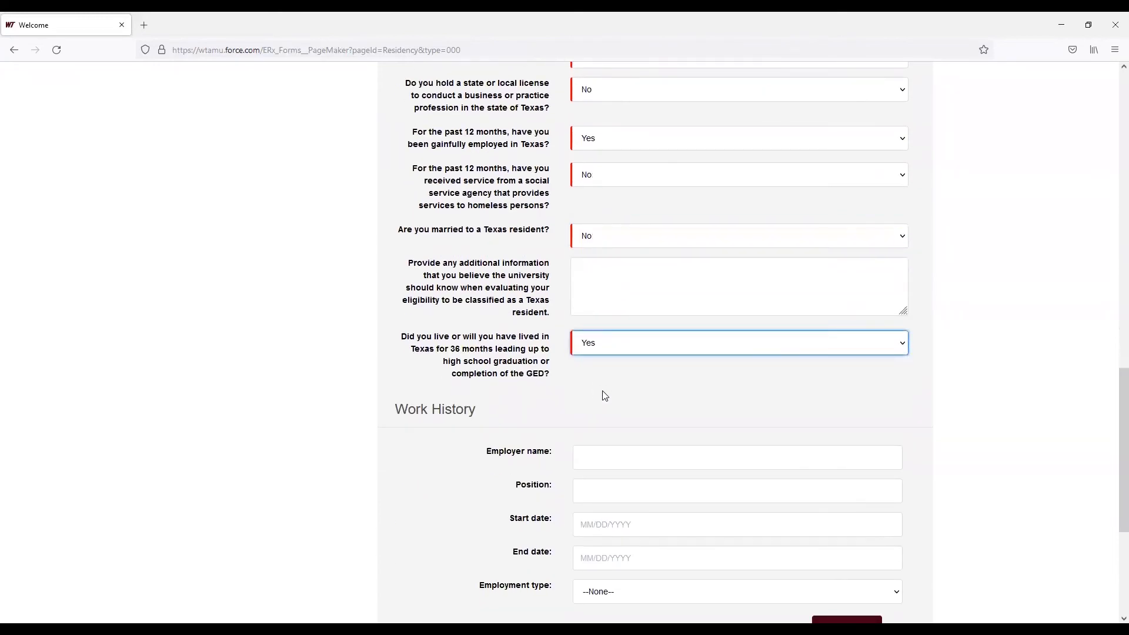
Enter WTAM as the employer name and Staff as the position in Work History
scroll(603, 393, down, 4)
click(614, 219)
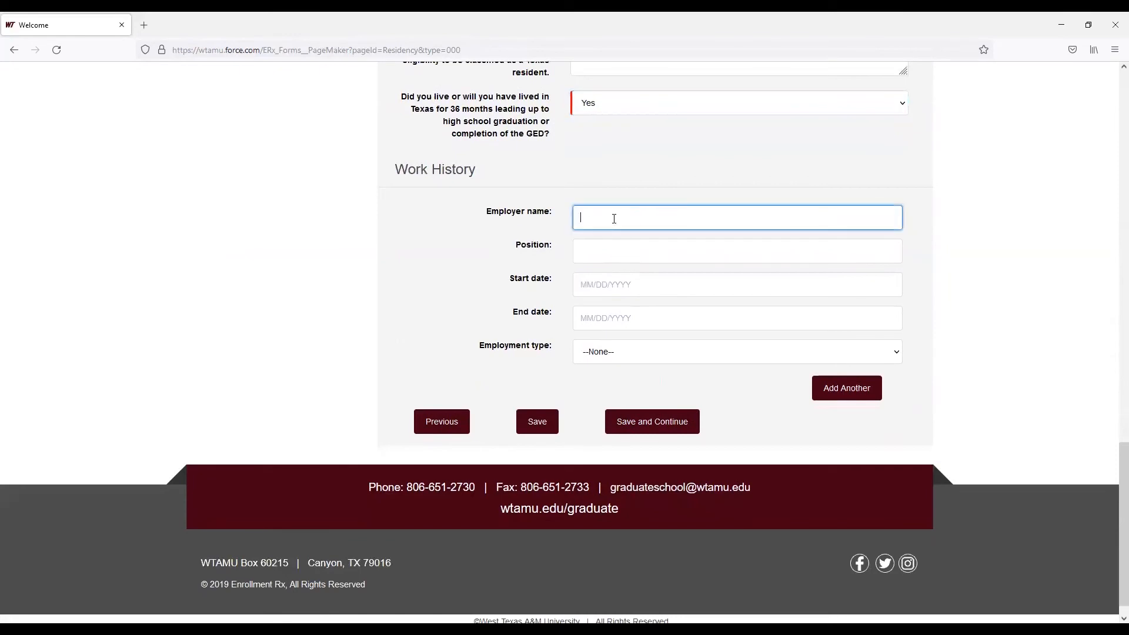
text(WTAMU)
click(675, 252)
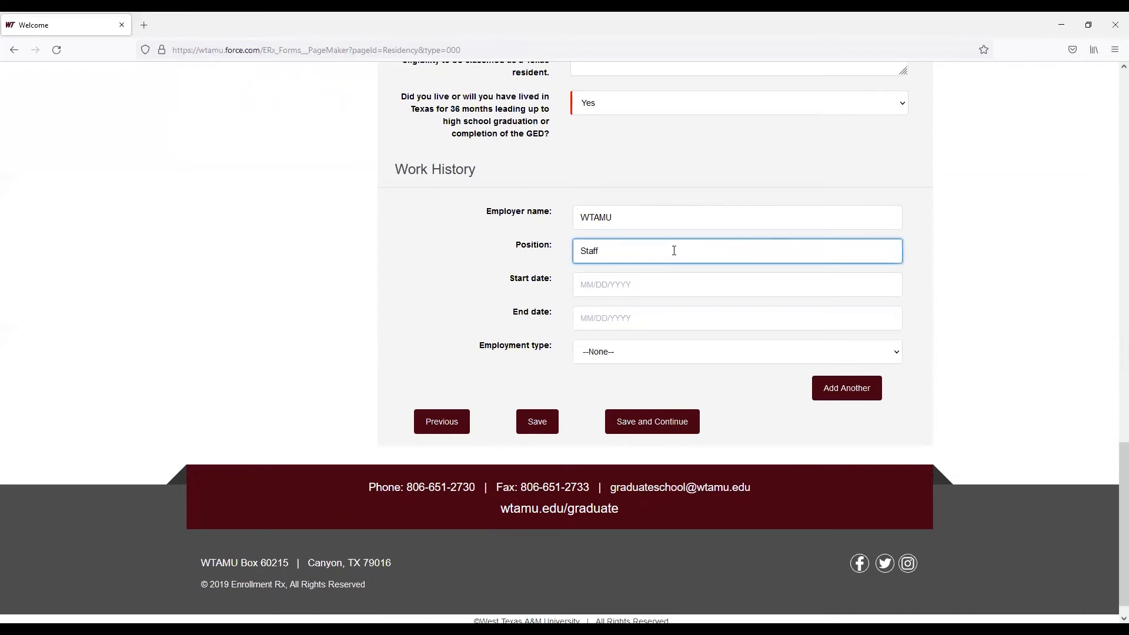
Enter 08/20/2015 as the work start date and a December 14 end date
click(652, 284)
text(8)
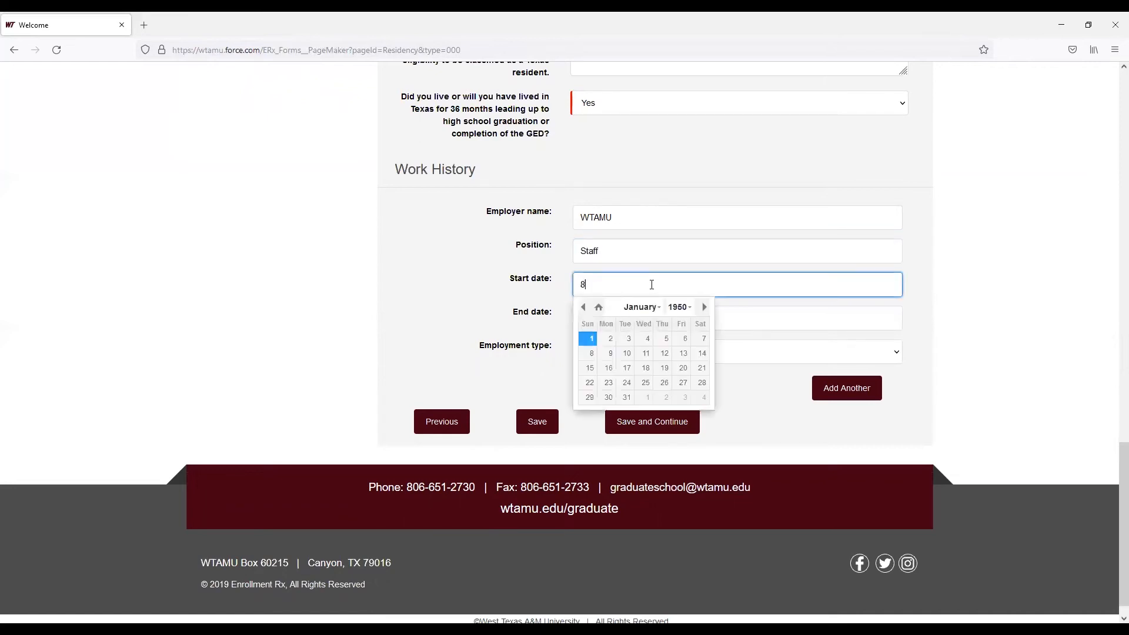
text(/20/2015)
click(731, 315)
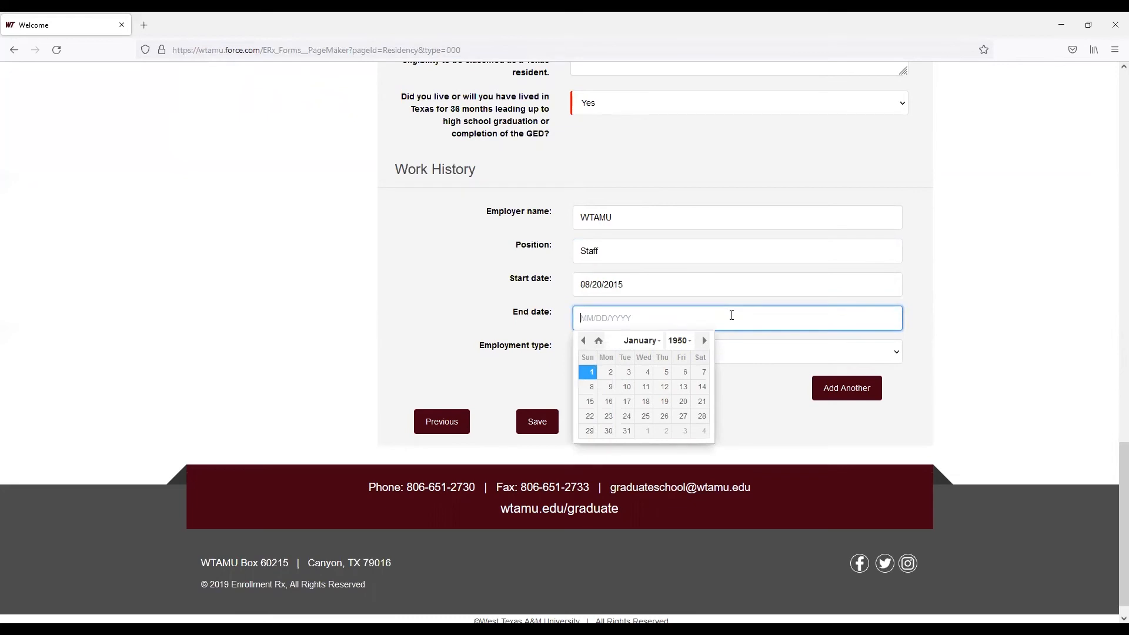
text(12/14/2021)
Choose an employment type and save the Residency section to continue
click(773, 359)
click(756, 388)
click(630, 421)
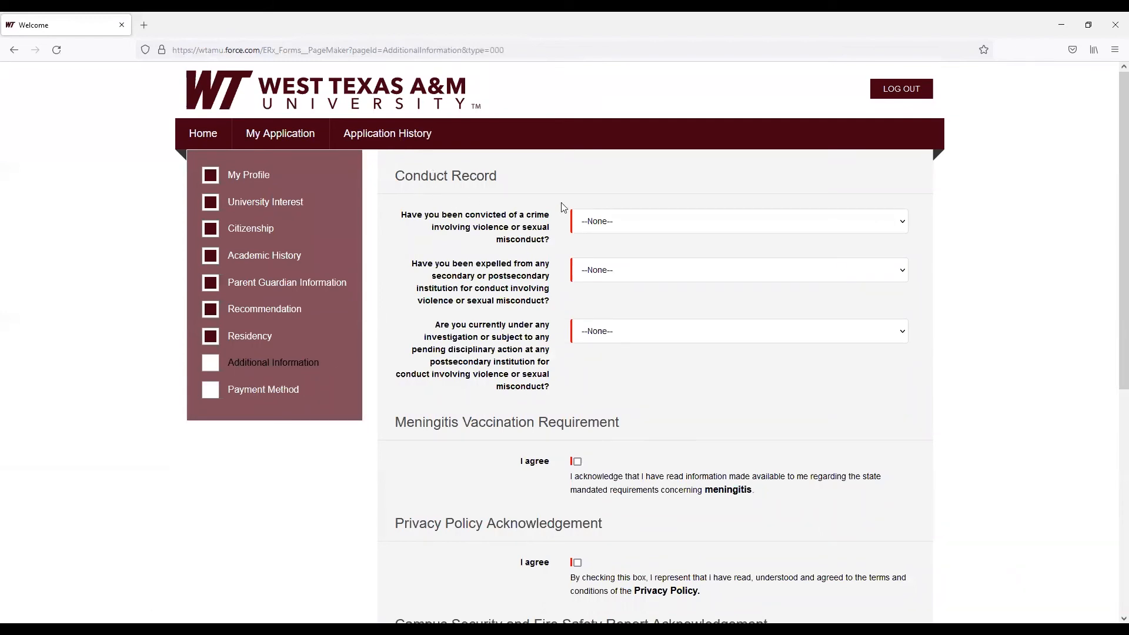
Answer No to all three conduct record questions about crimes, expulsion and pending disciplinary action
click(610, 223)
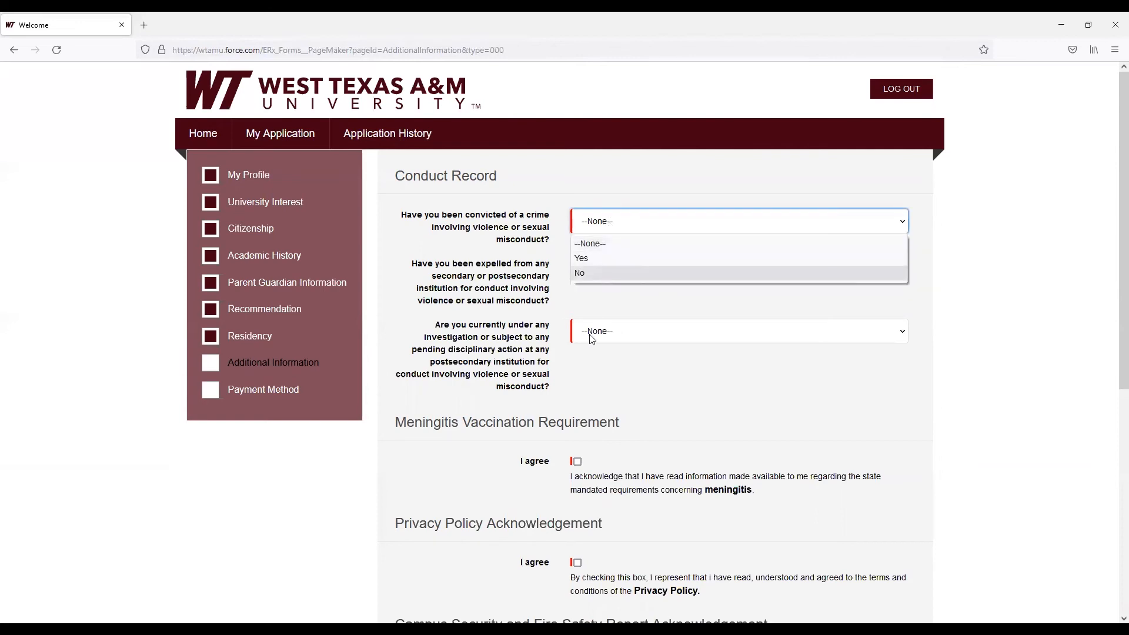
scroll(609, 356, down, 3)
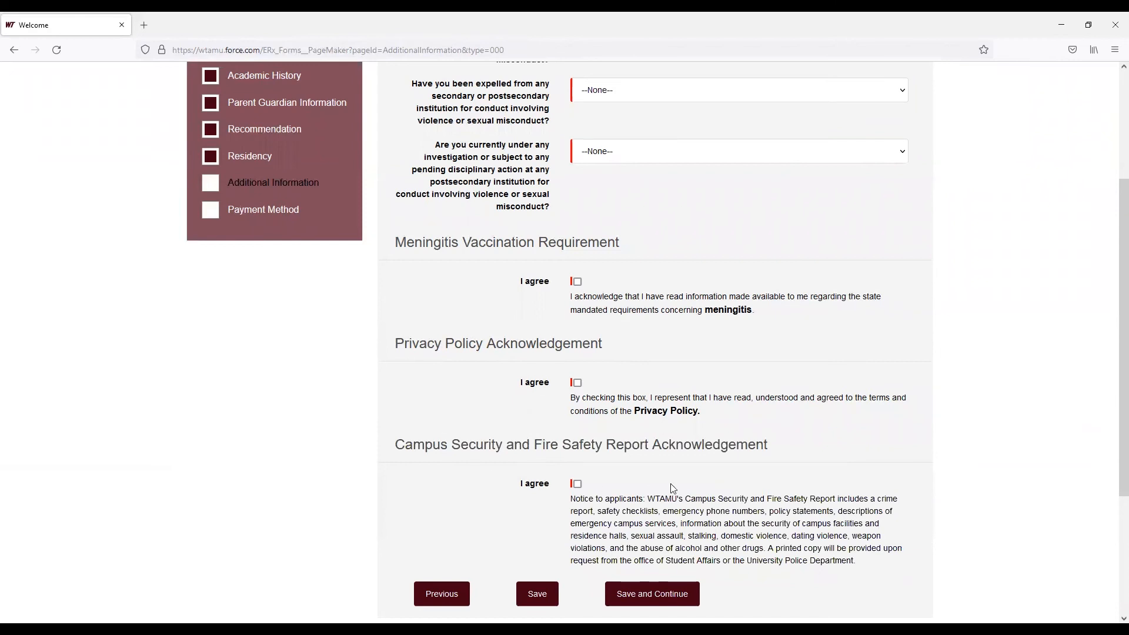
scroll(664, 521, down, 1)
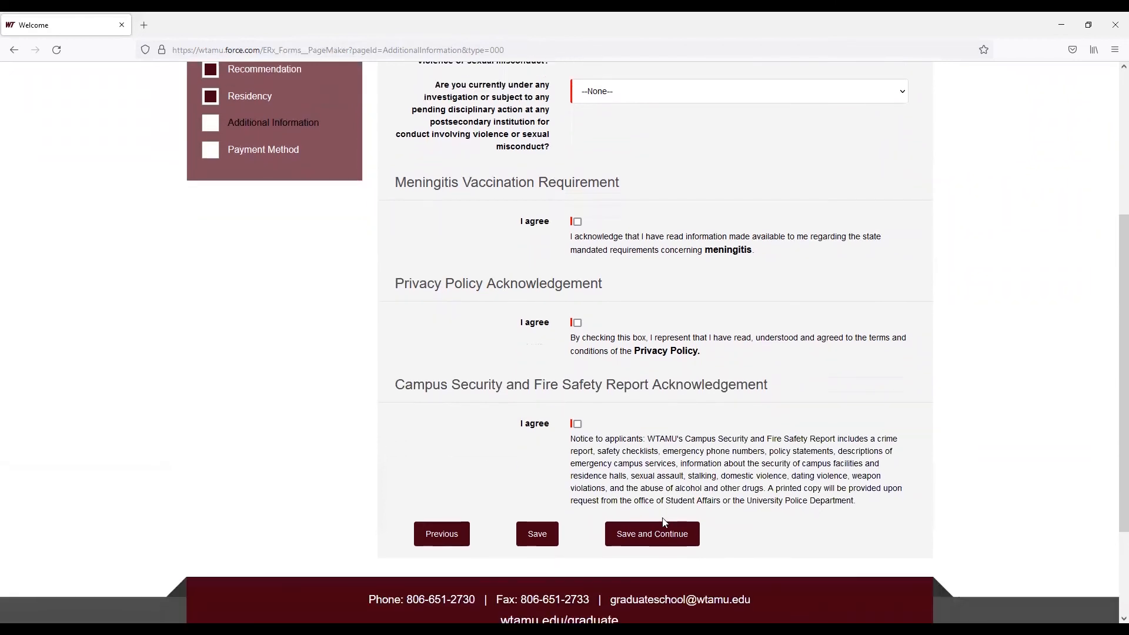
scroll(664, 522, up, 3)
click(610, 160)
click(603, 213)
click(603, 216)
click(599, 261)
click(597, 272)
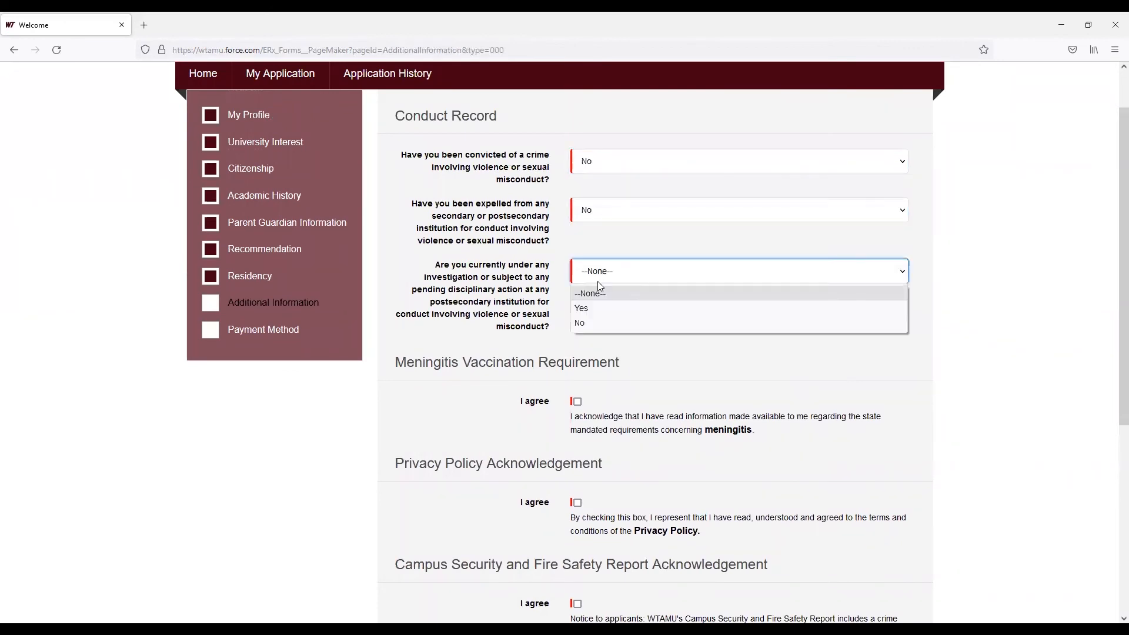
click(599, 321)
Tick the meningitis, privacy policy and campus security acknowledgements and save the Additional Information section to continue
click(576, 402)
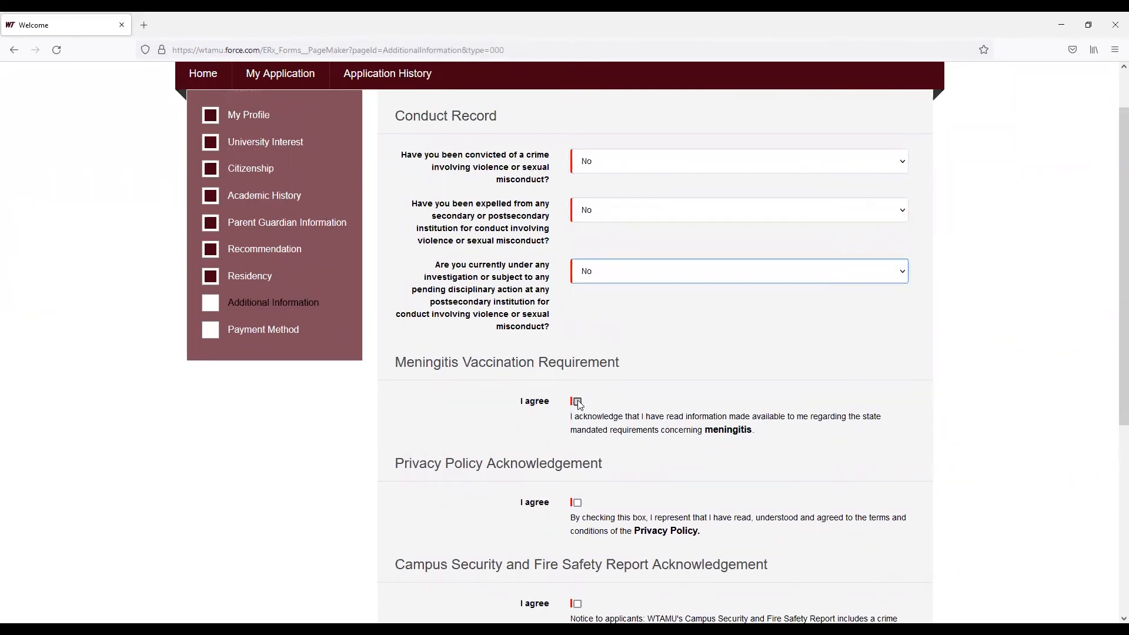
click(577, 503)
click(577, 604)
scroll(577, 604, down, 3)
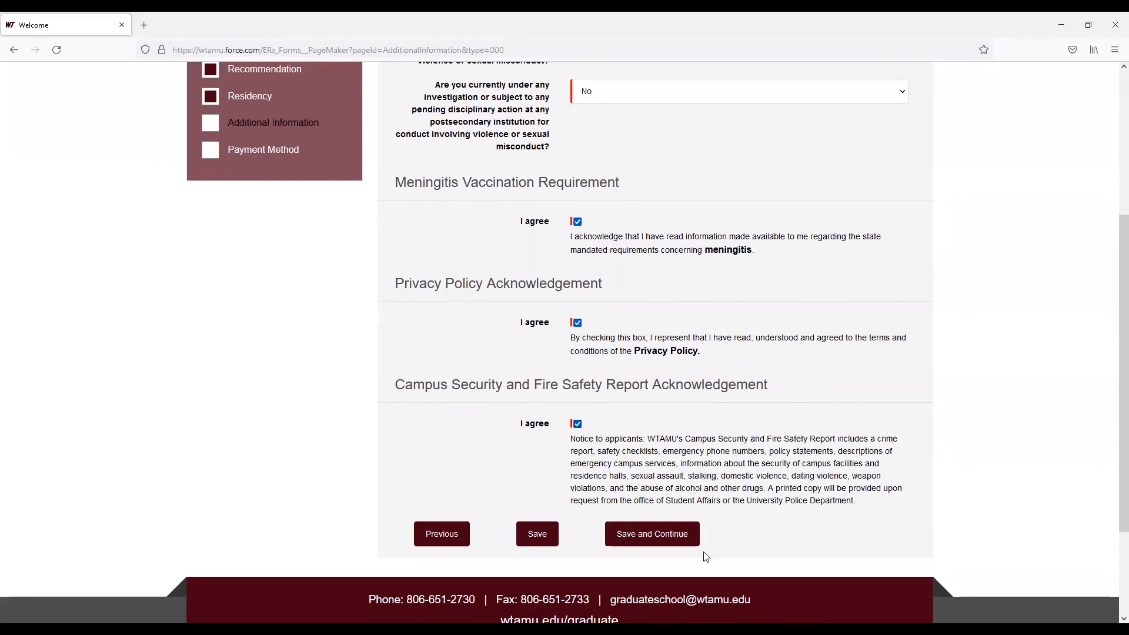
click(667, 540)
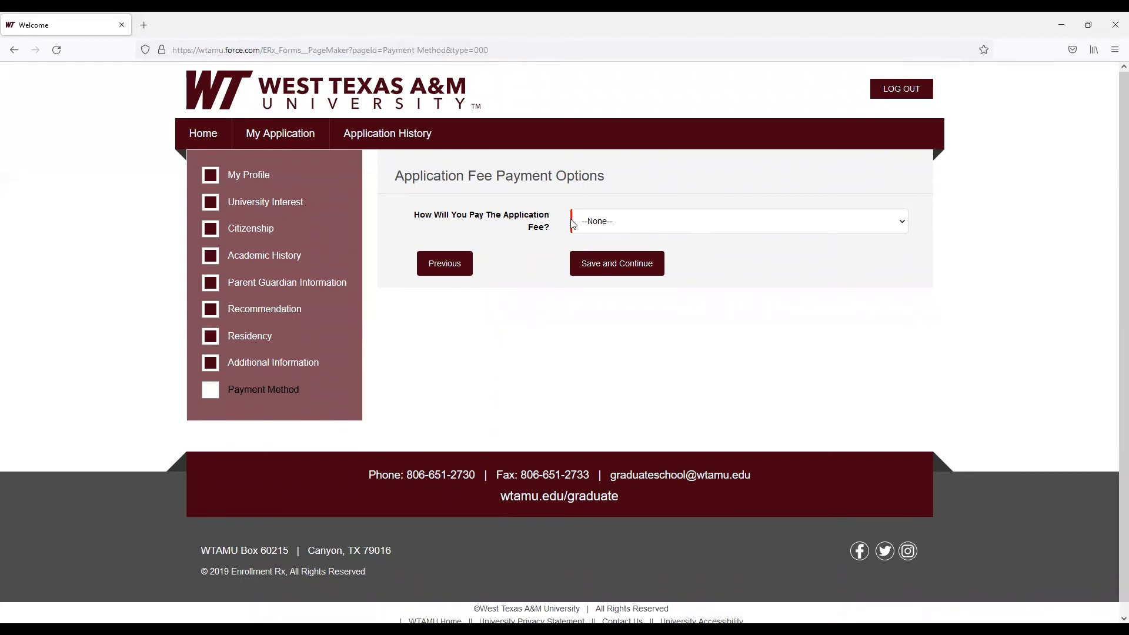
Choose I Will Pay By Credit Card Later as the application fee payment option and continue
click(603, 228)
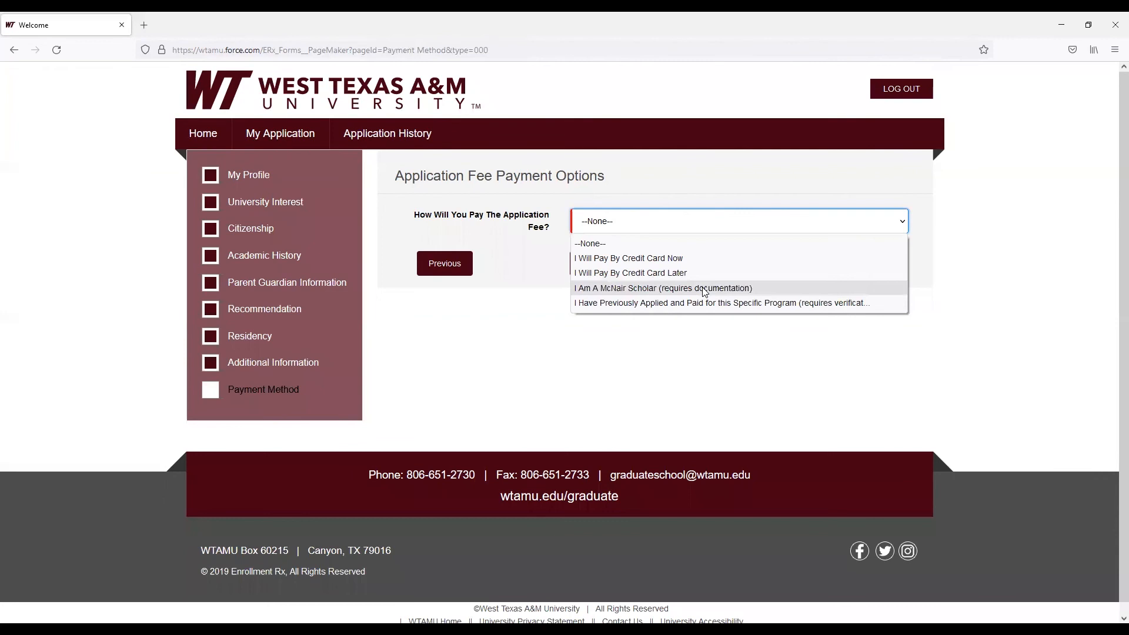
click(693, 273)
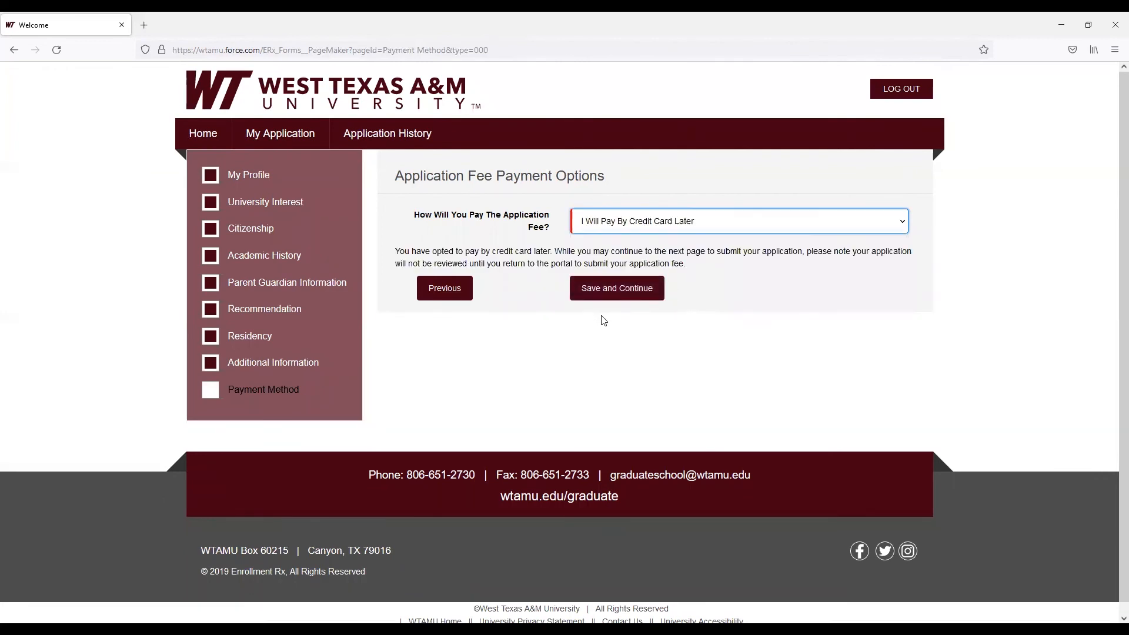
click(608, 288)
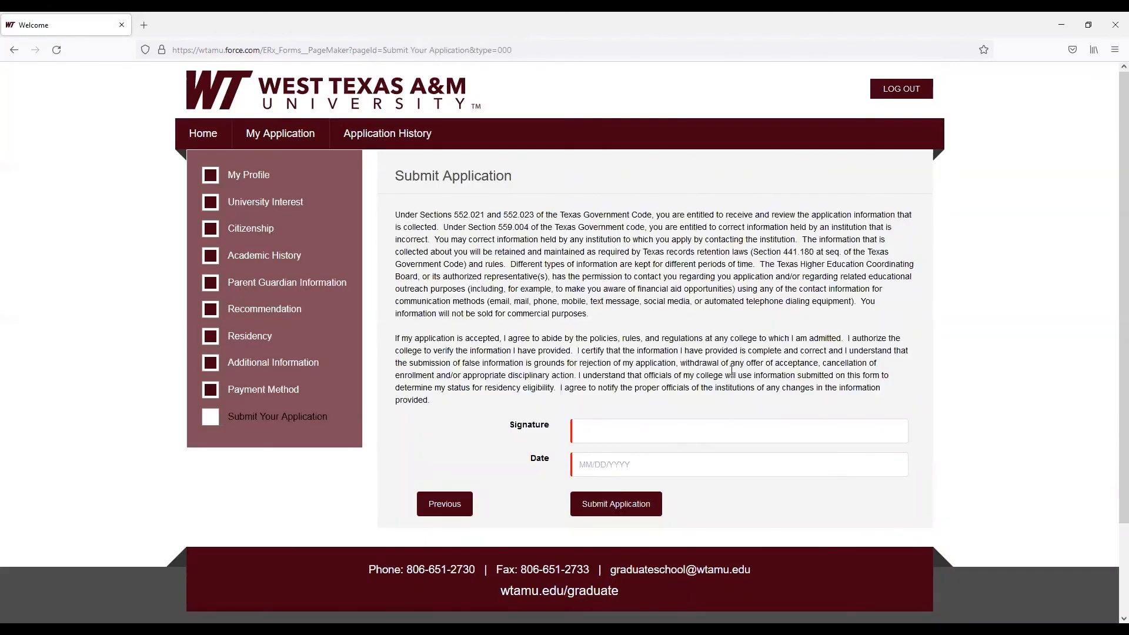
Sign with the applicant's full name, set the date to 10/15/2021, and submit the application
click(600, 434)
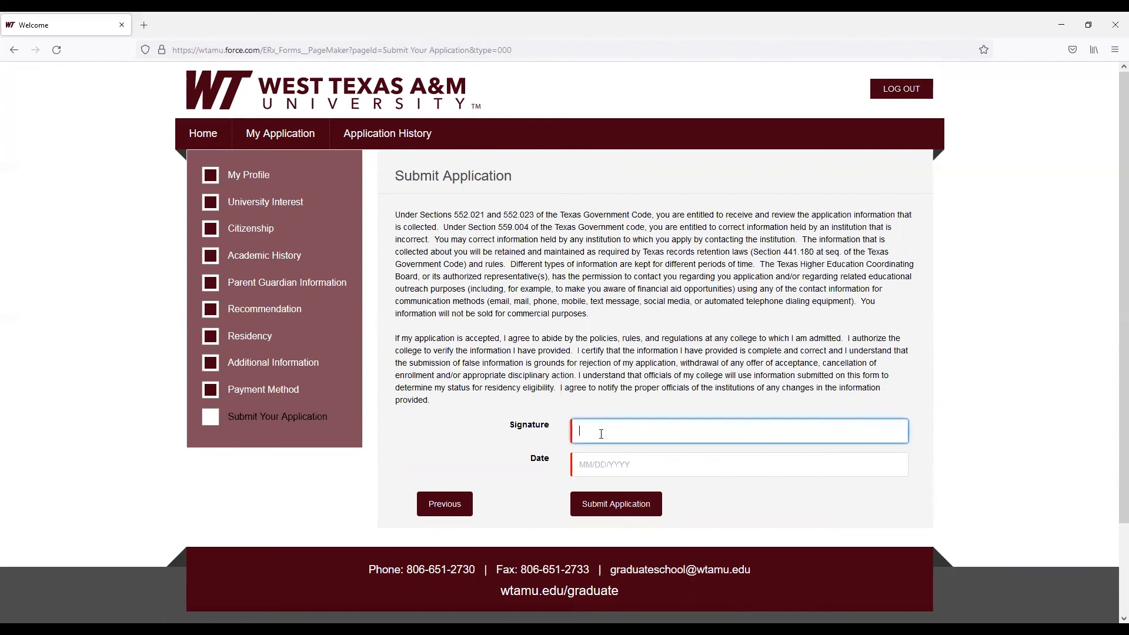
text(Aquaman Curry)
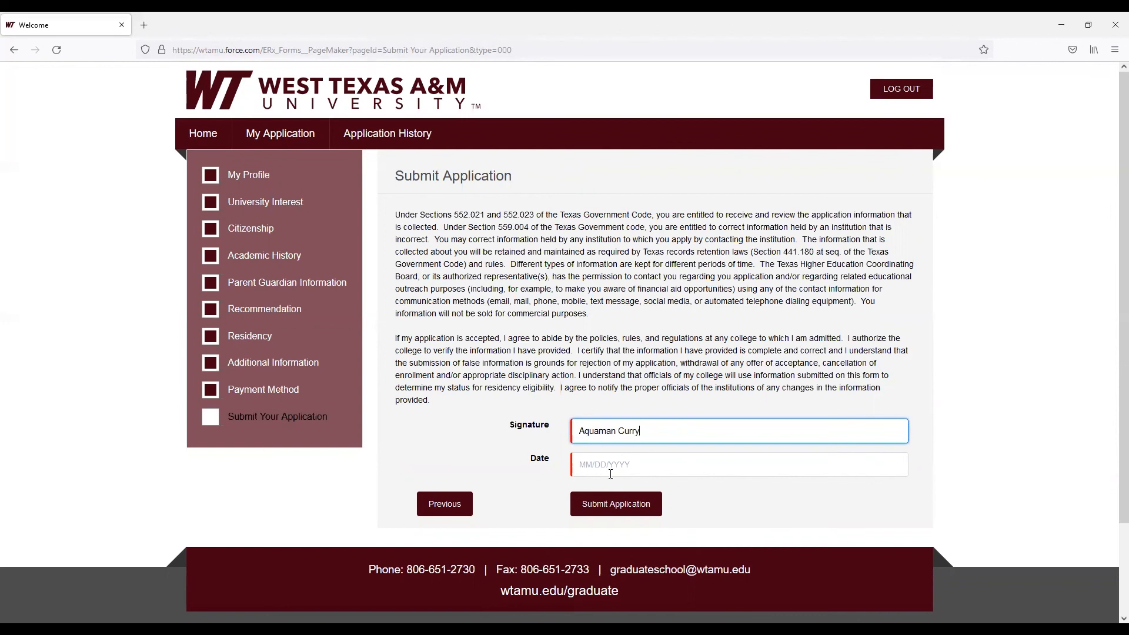
click(610, 474)
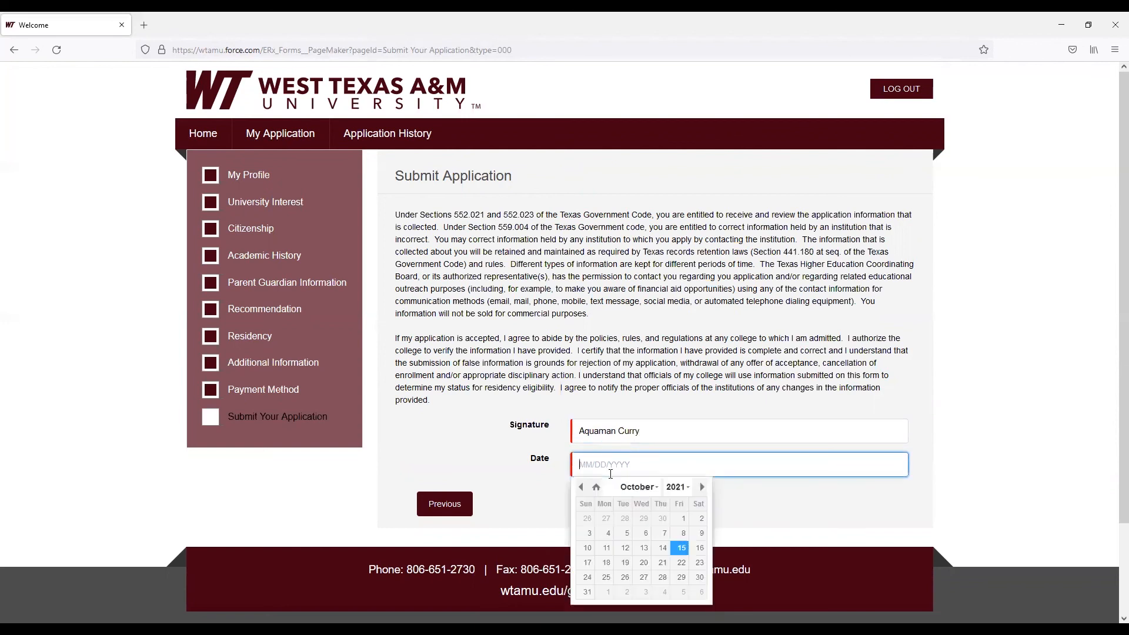
click(680, 548)
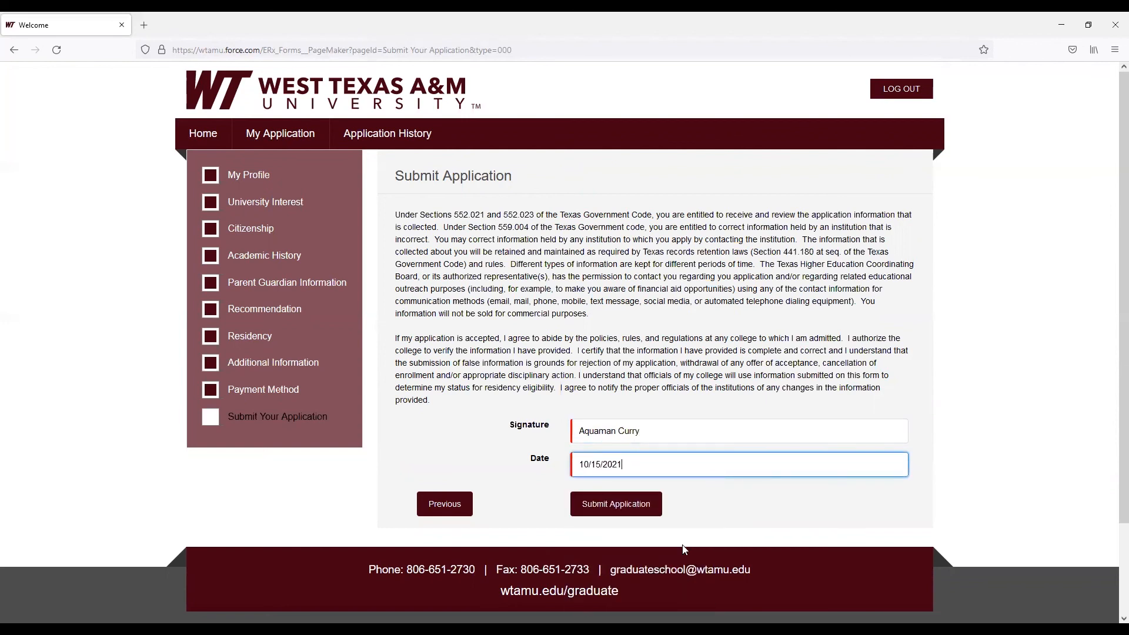
click(618, 515)
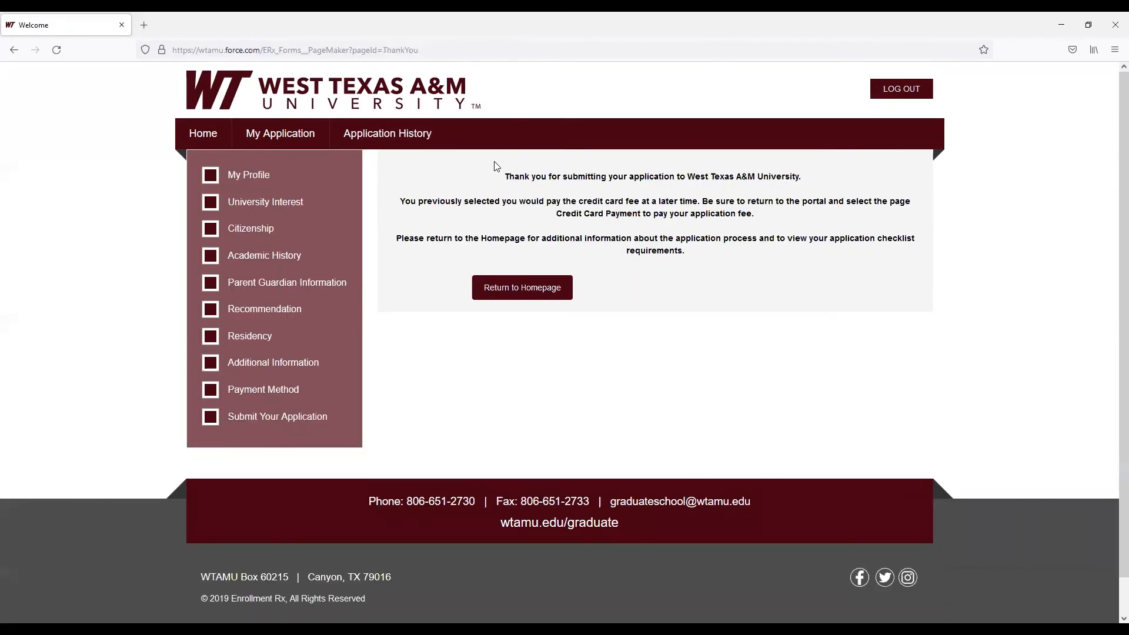
Return to the homepage and open the Cover Sheet item of the application checklist, then go back
click(521, 288)
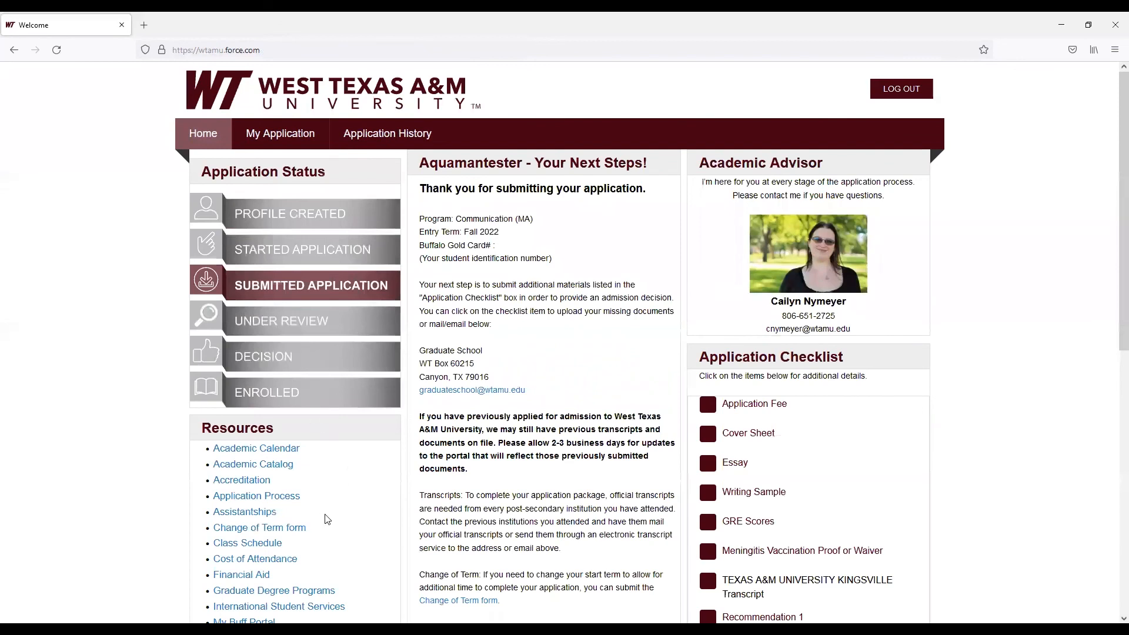
scroll(822, 463, down, 2)
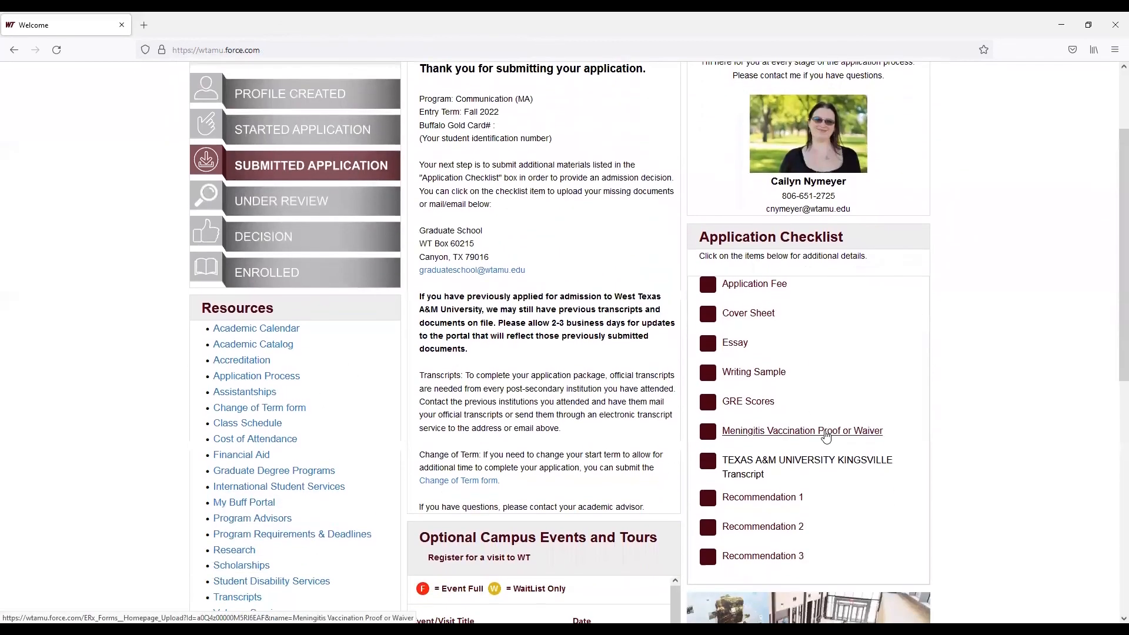
scroll(825, 436, up, 1)
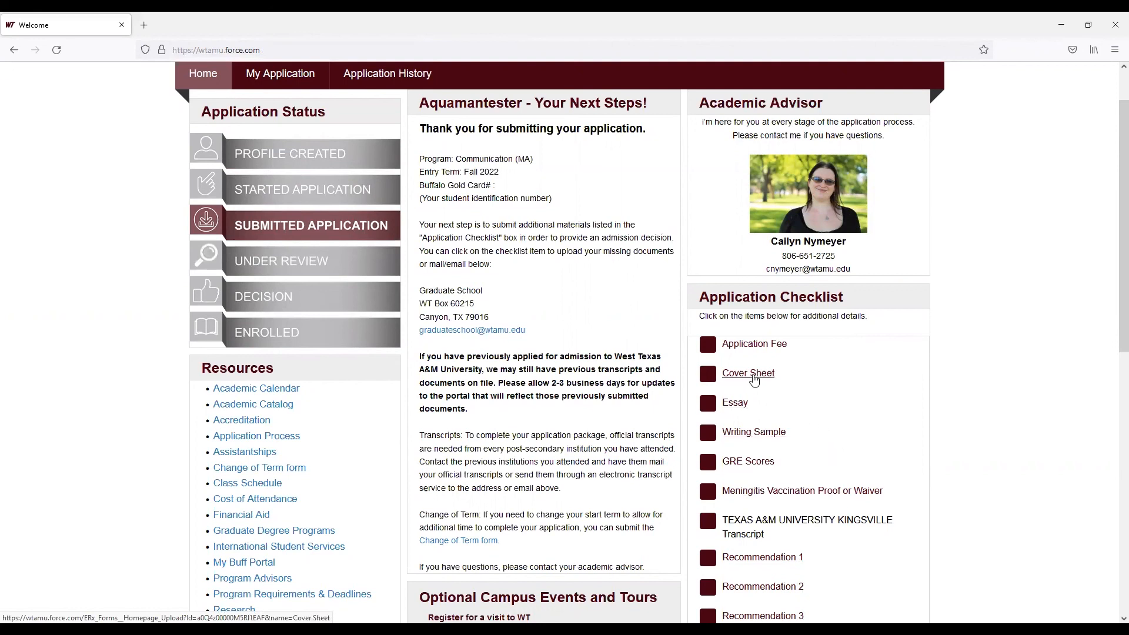
click(750, 374)
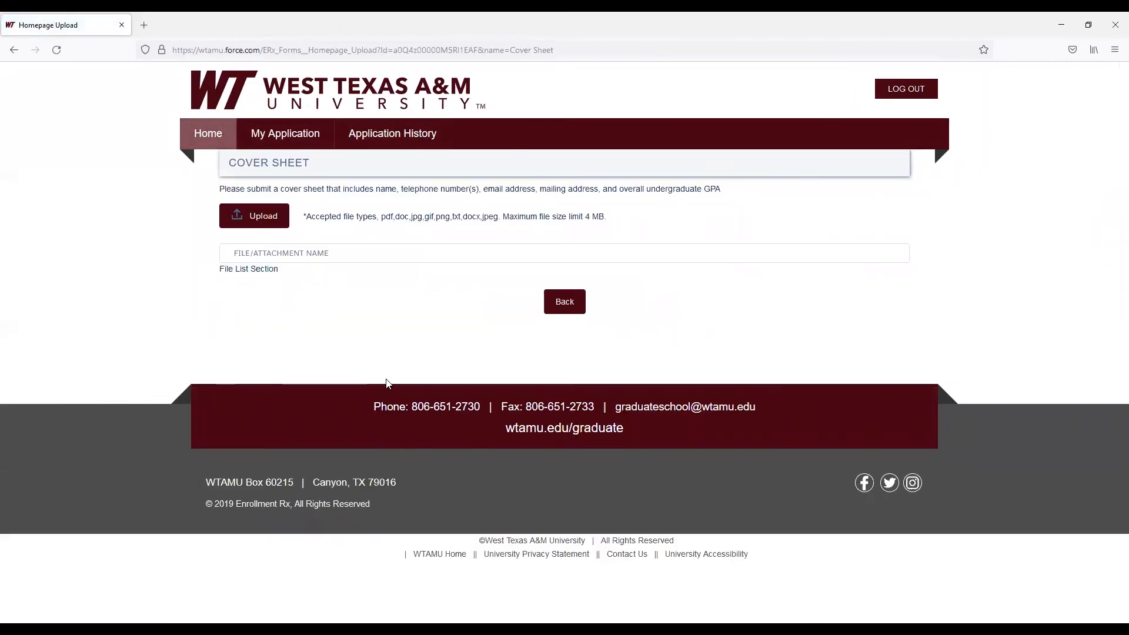
click(549, 310)
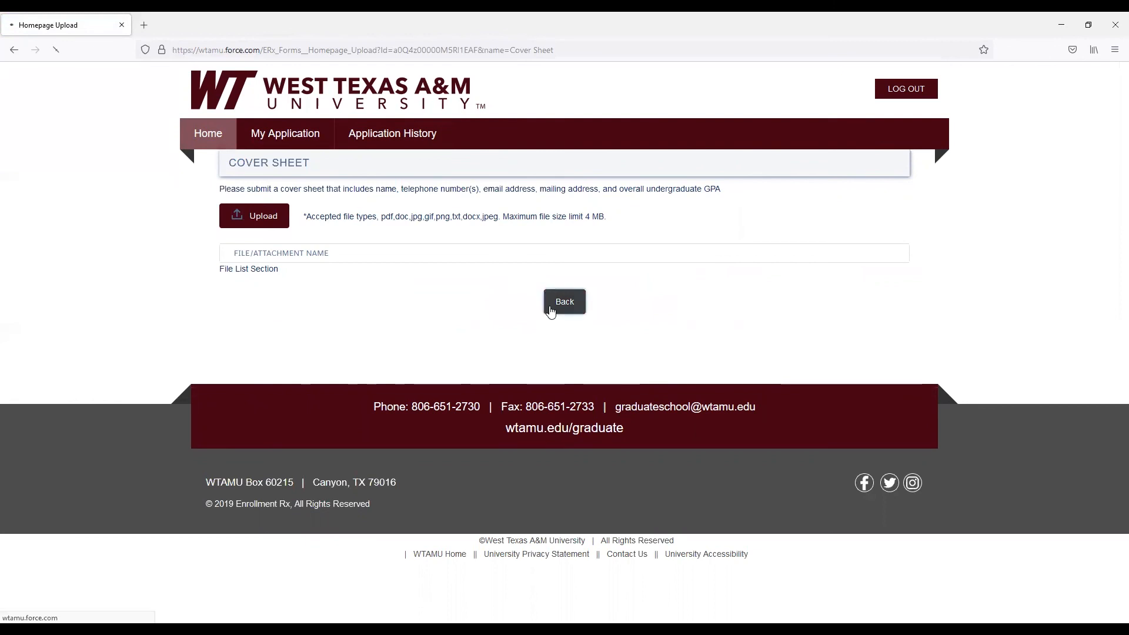